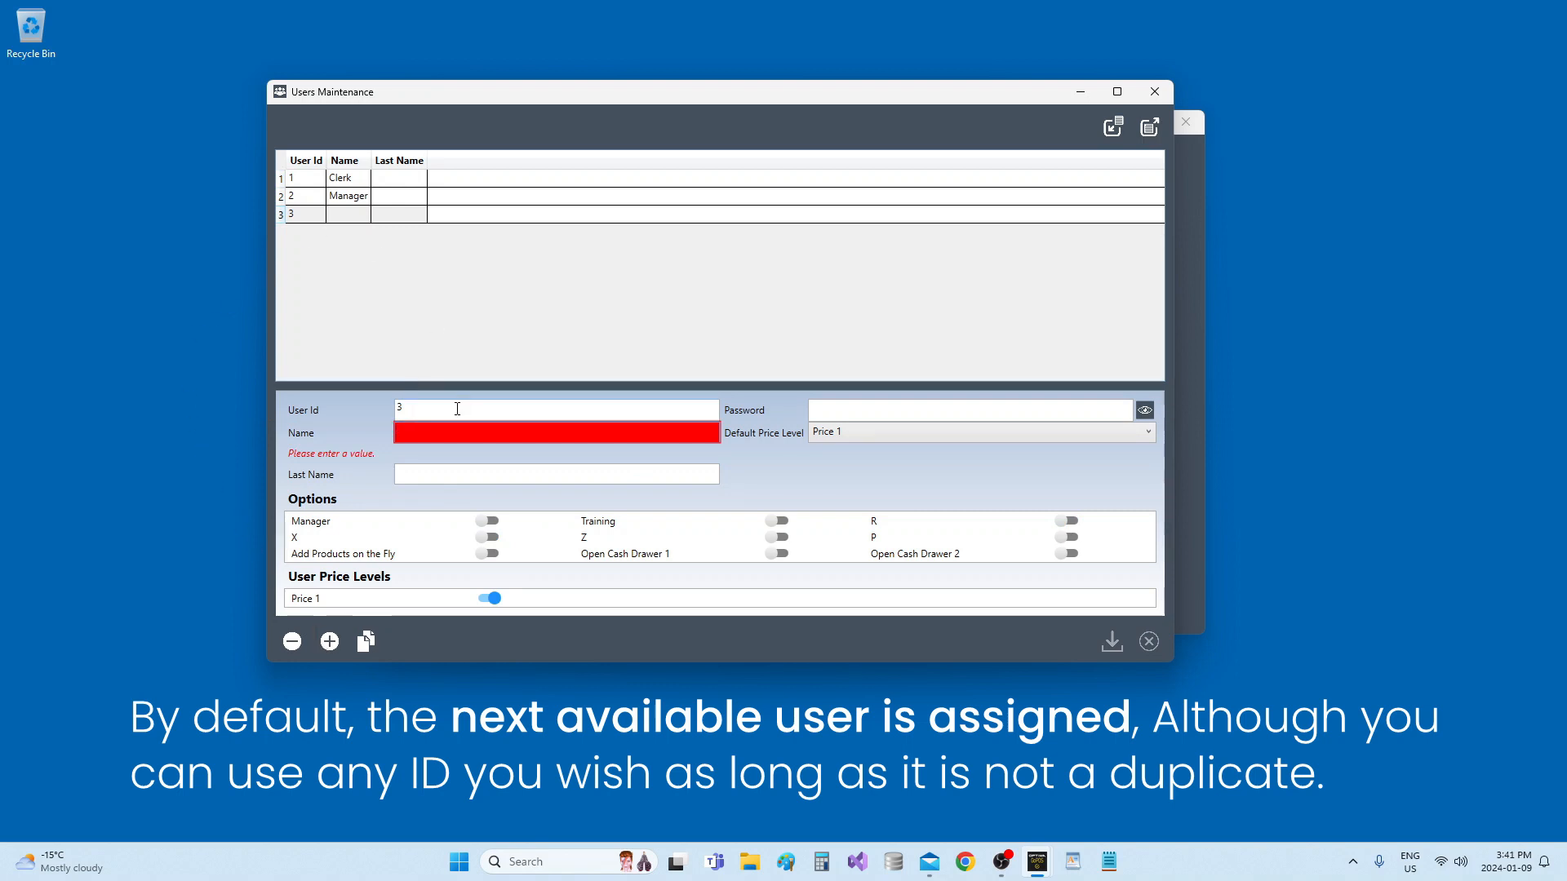
key(BackSpace)
text(2)
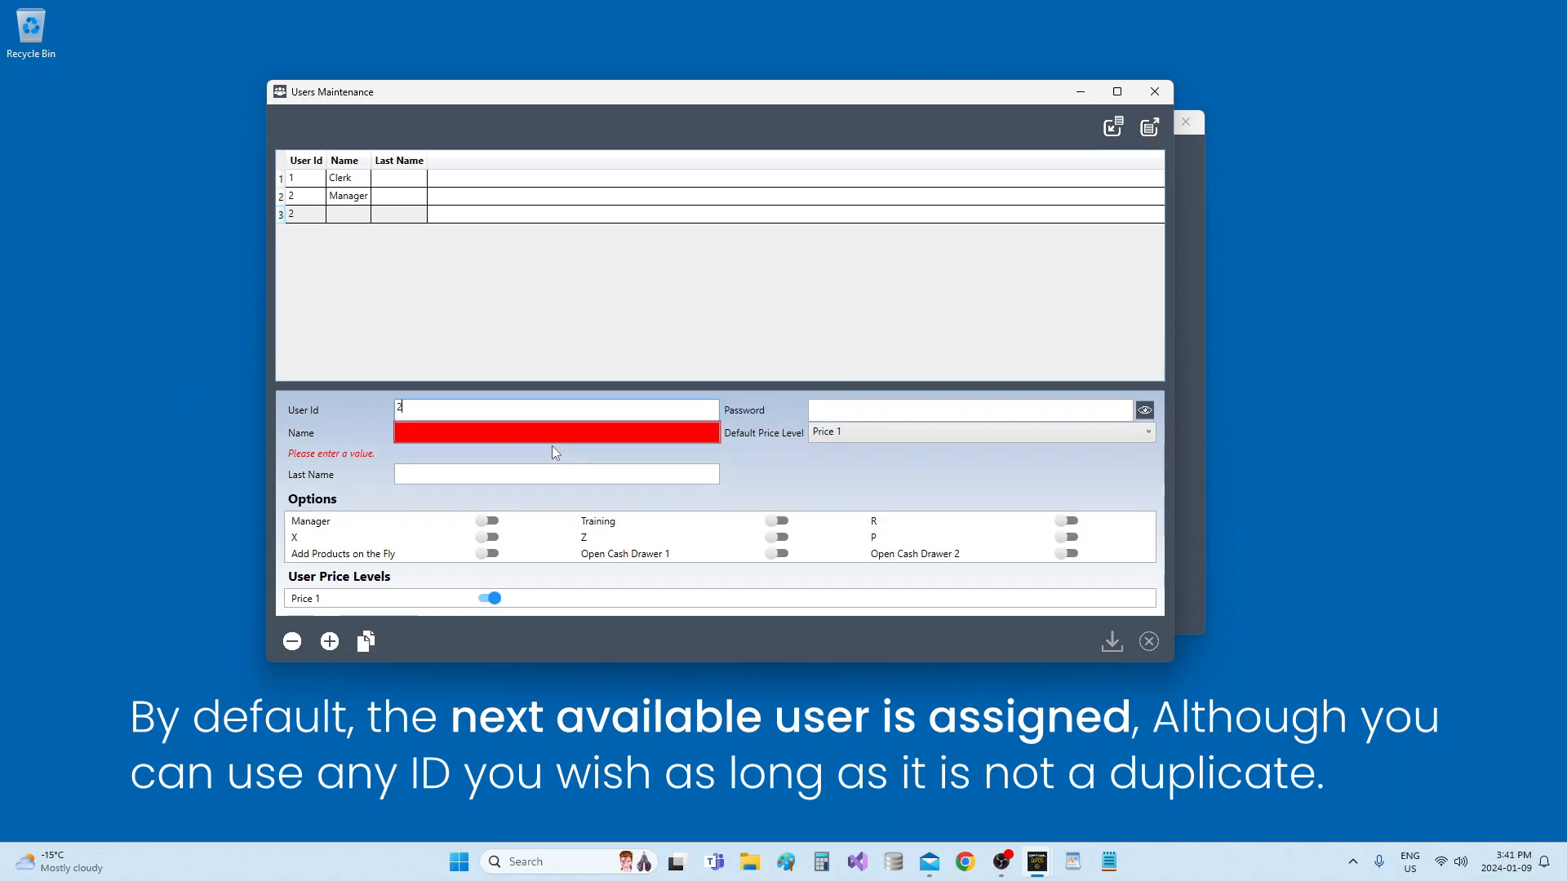
key(Tab)
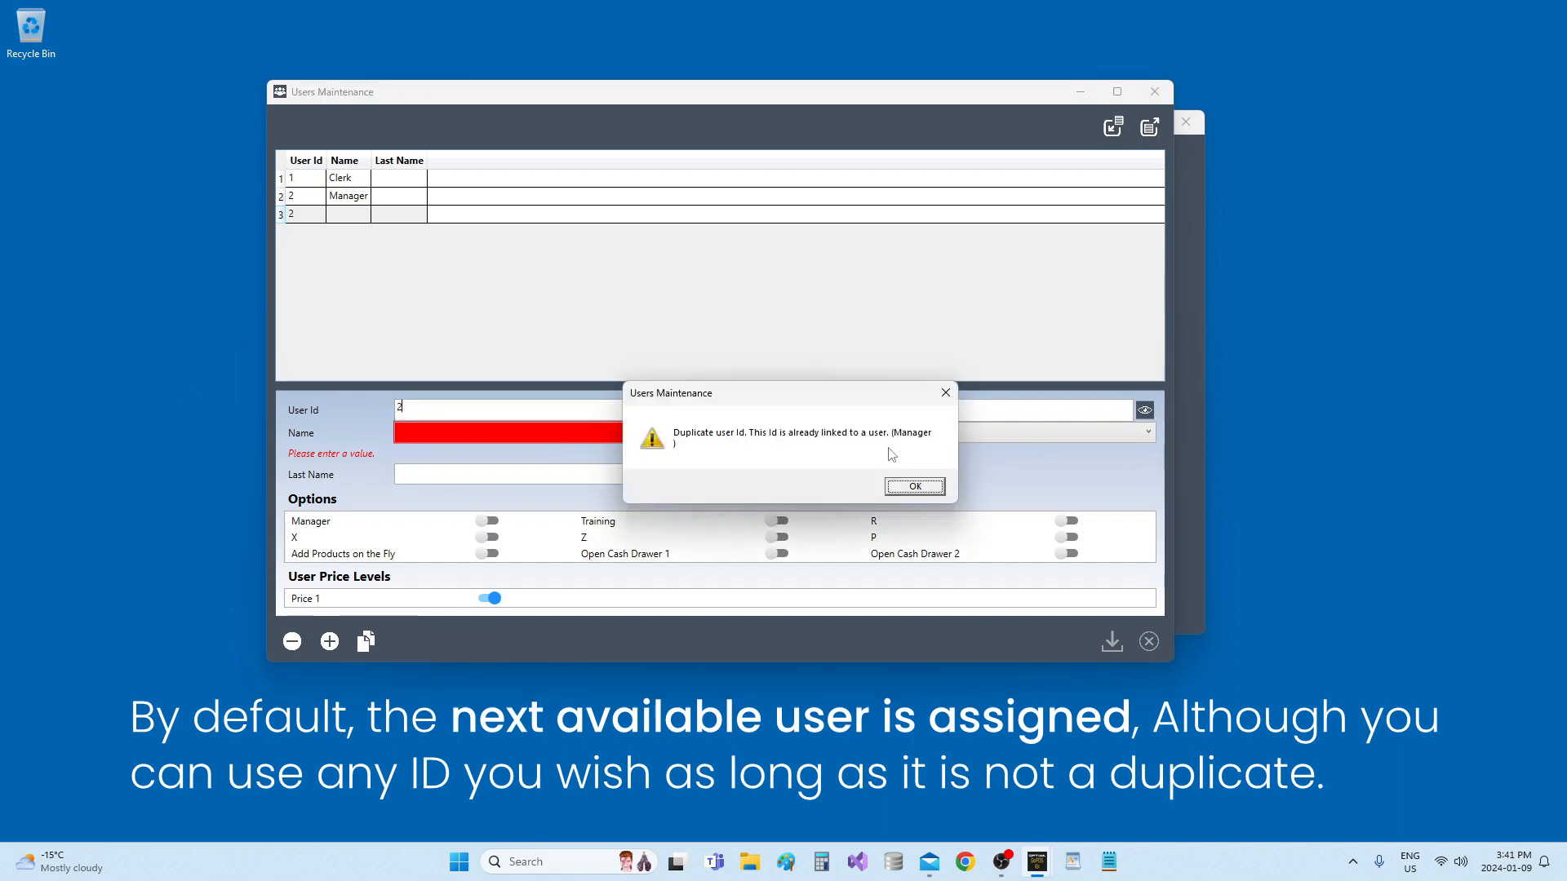
click(915, 487)
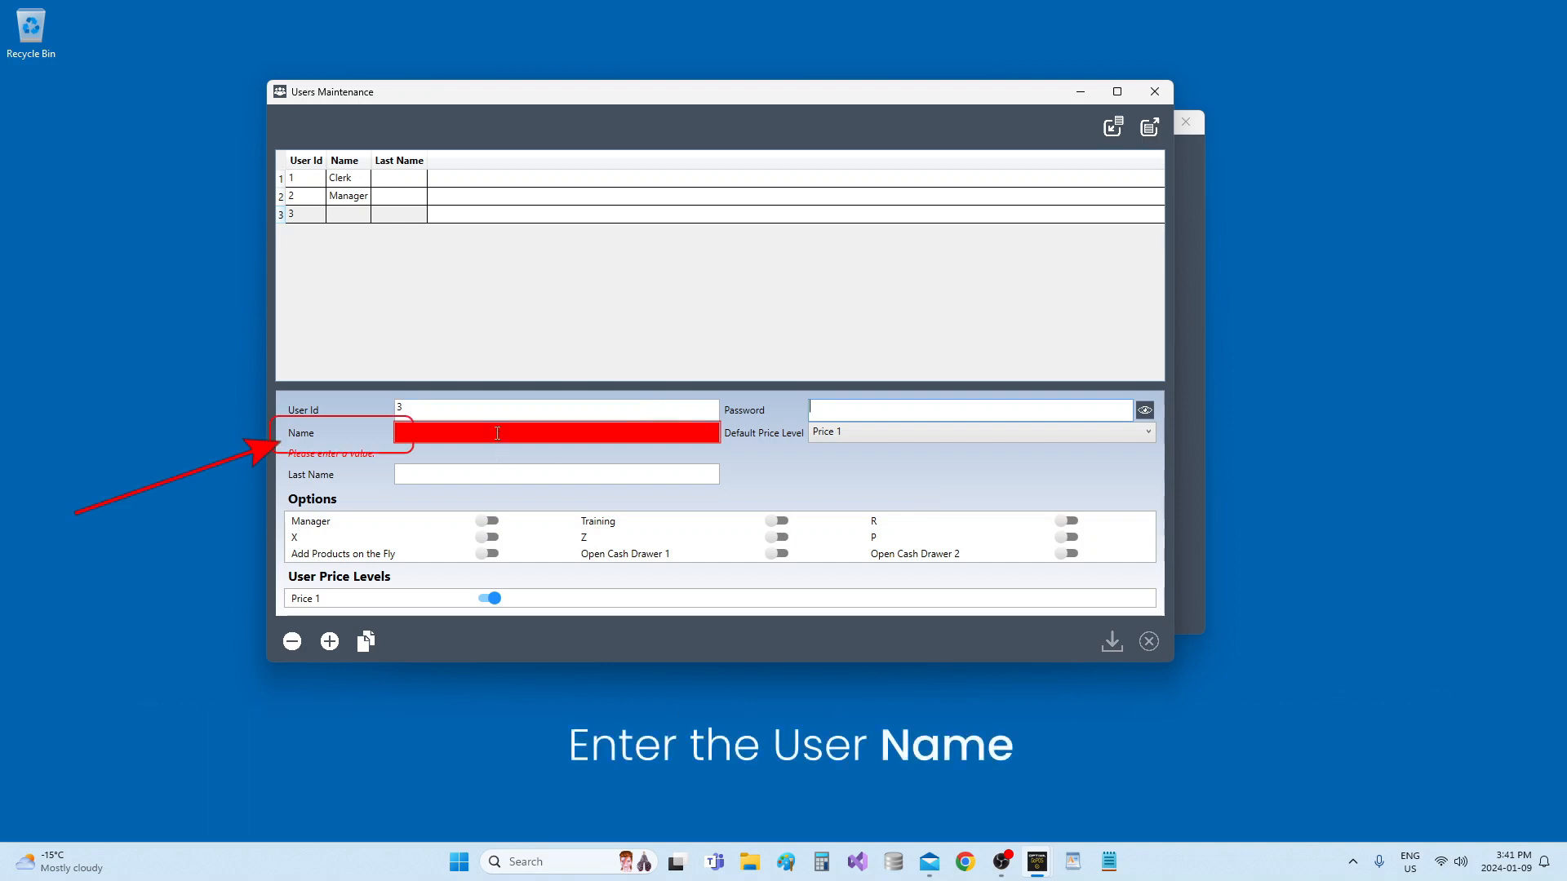
Enter 'New user' as user 3's name, then move on to the Last Name field
click(573, 434)
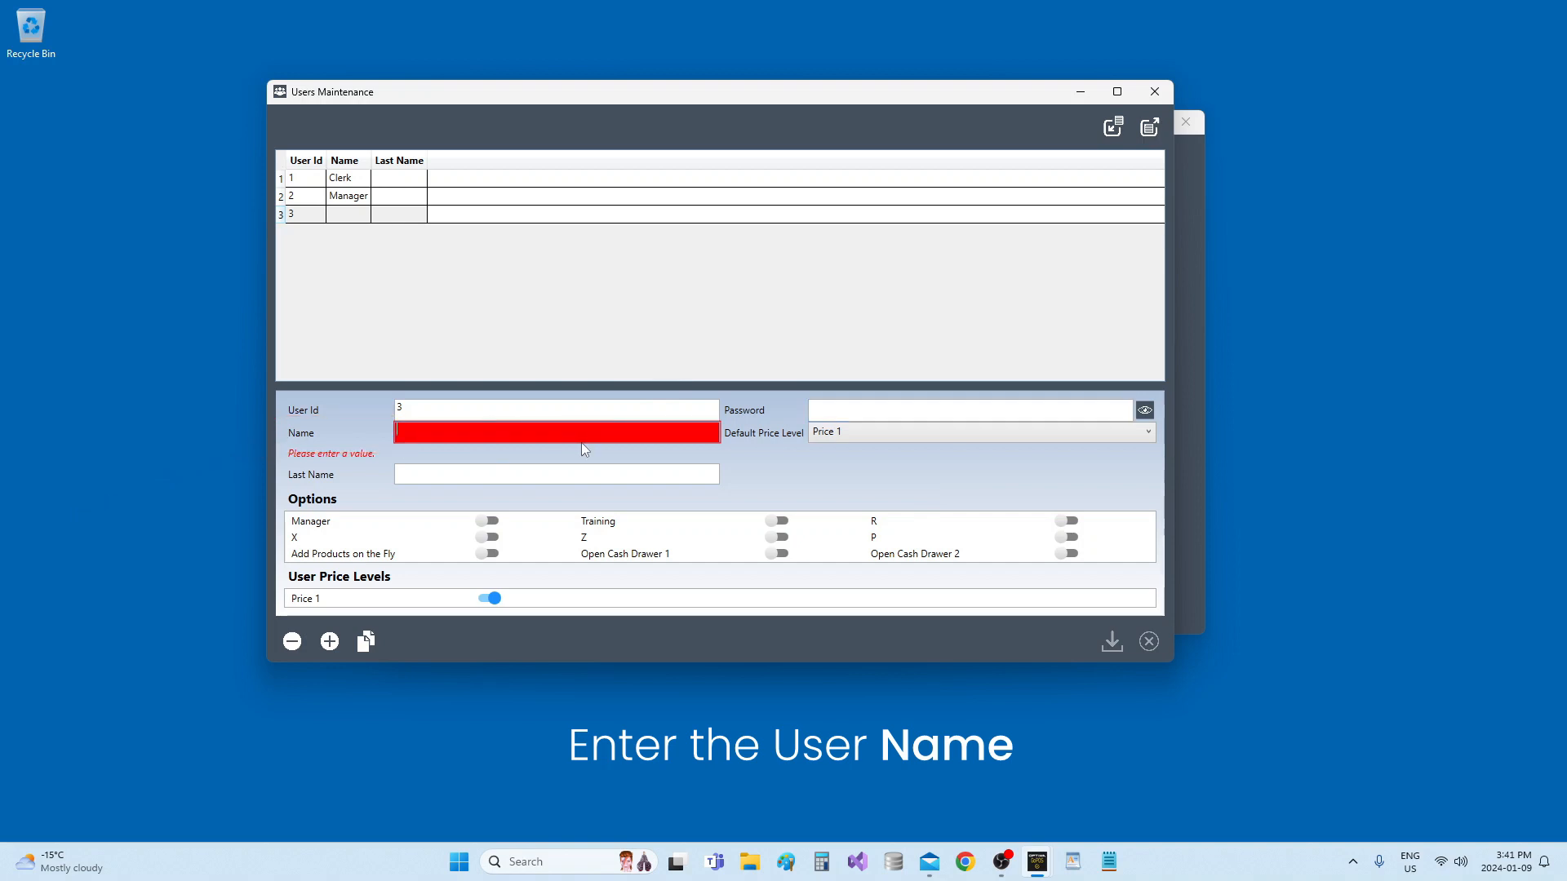
text(New user)
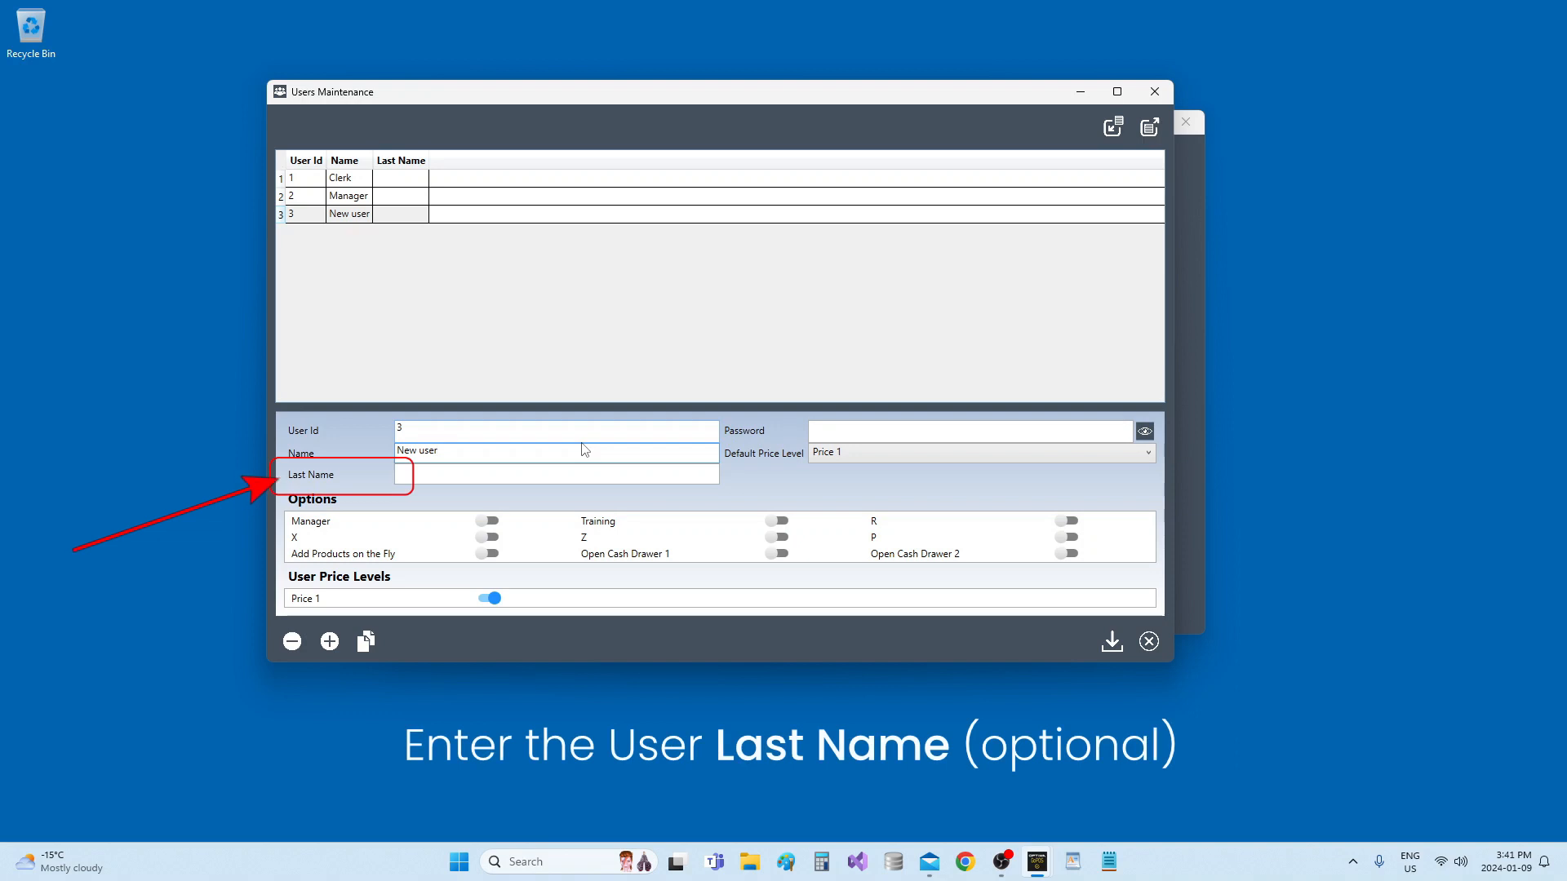
click(636, 480)
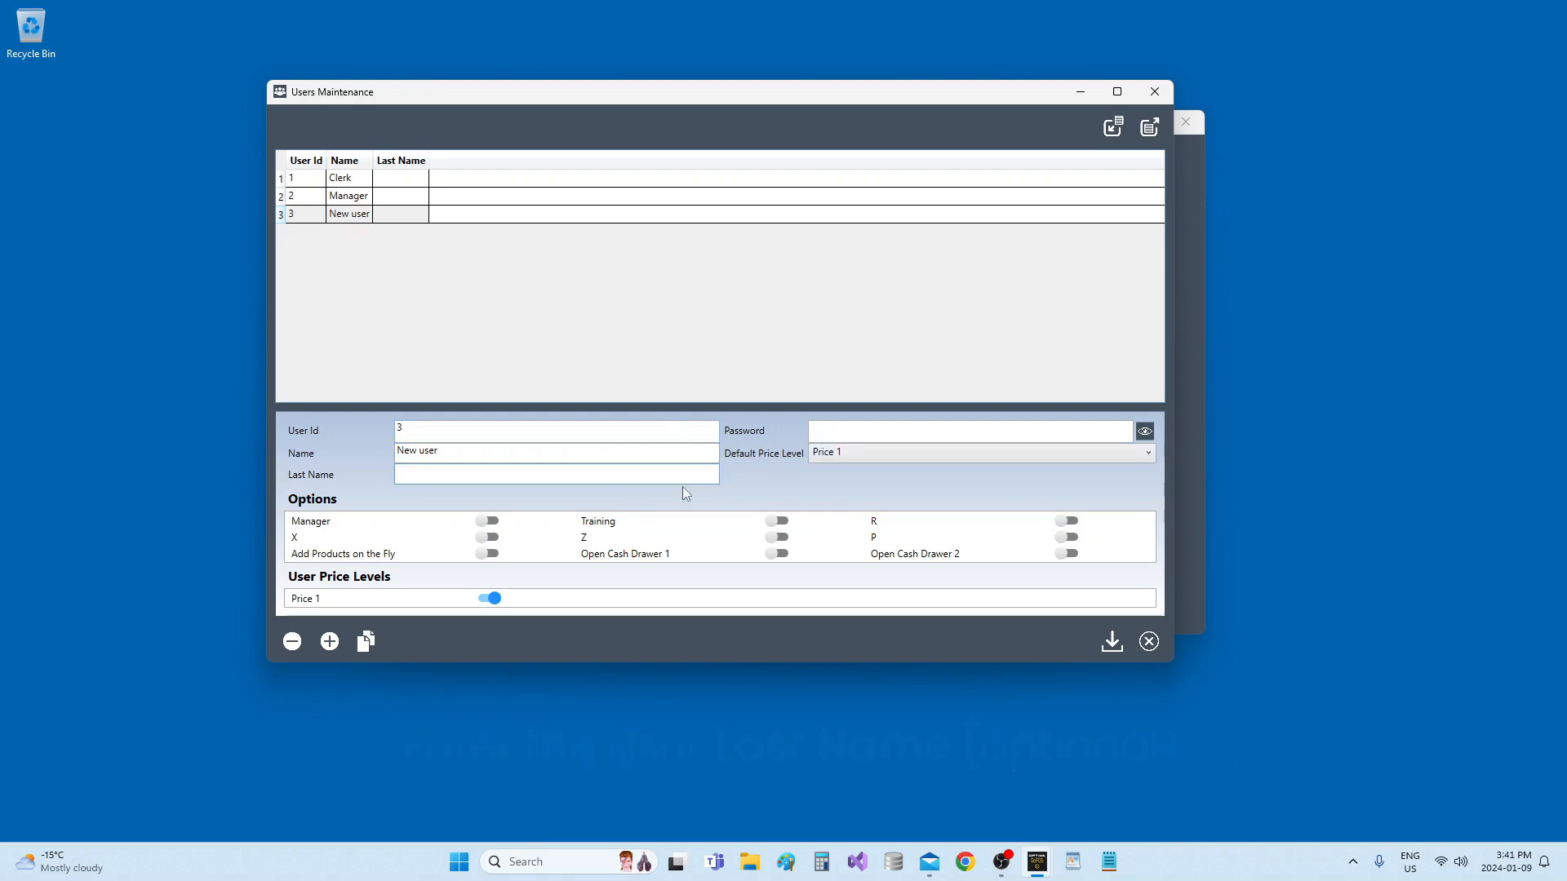
Type a test password, show and hide it, then erase it so the password stays blank
click(867, 434)
text(123)
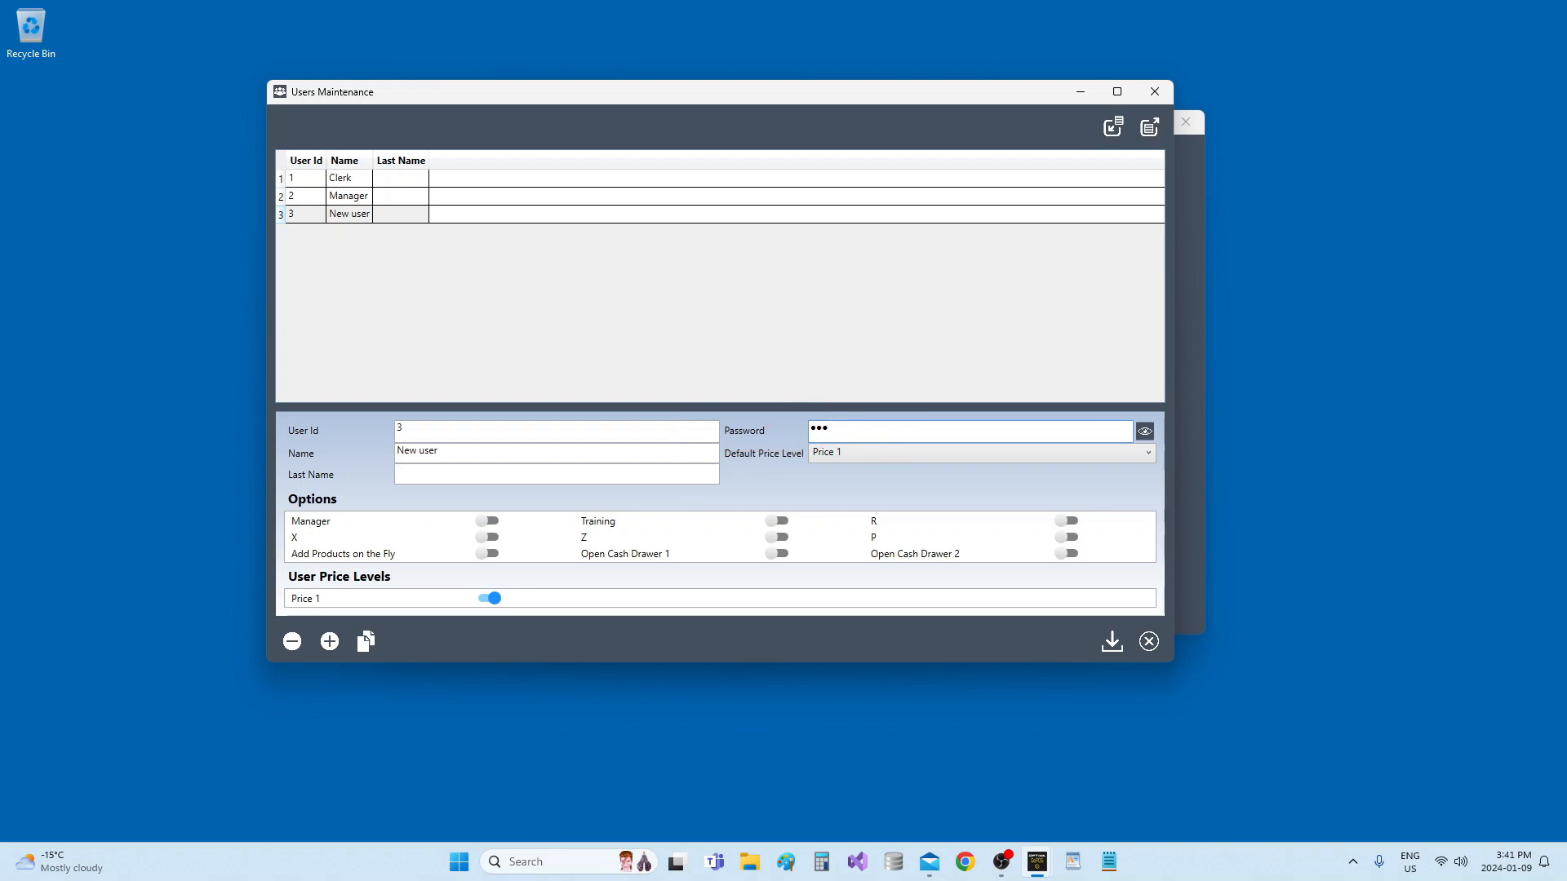
click(1146, 433)
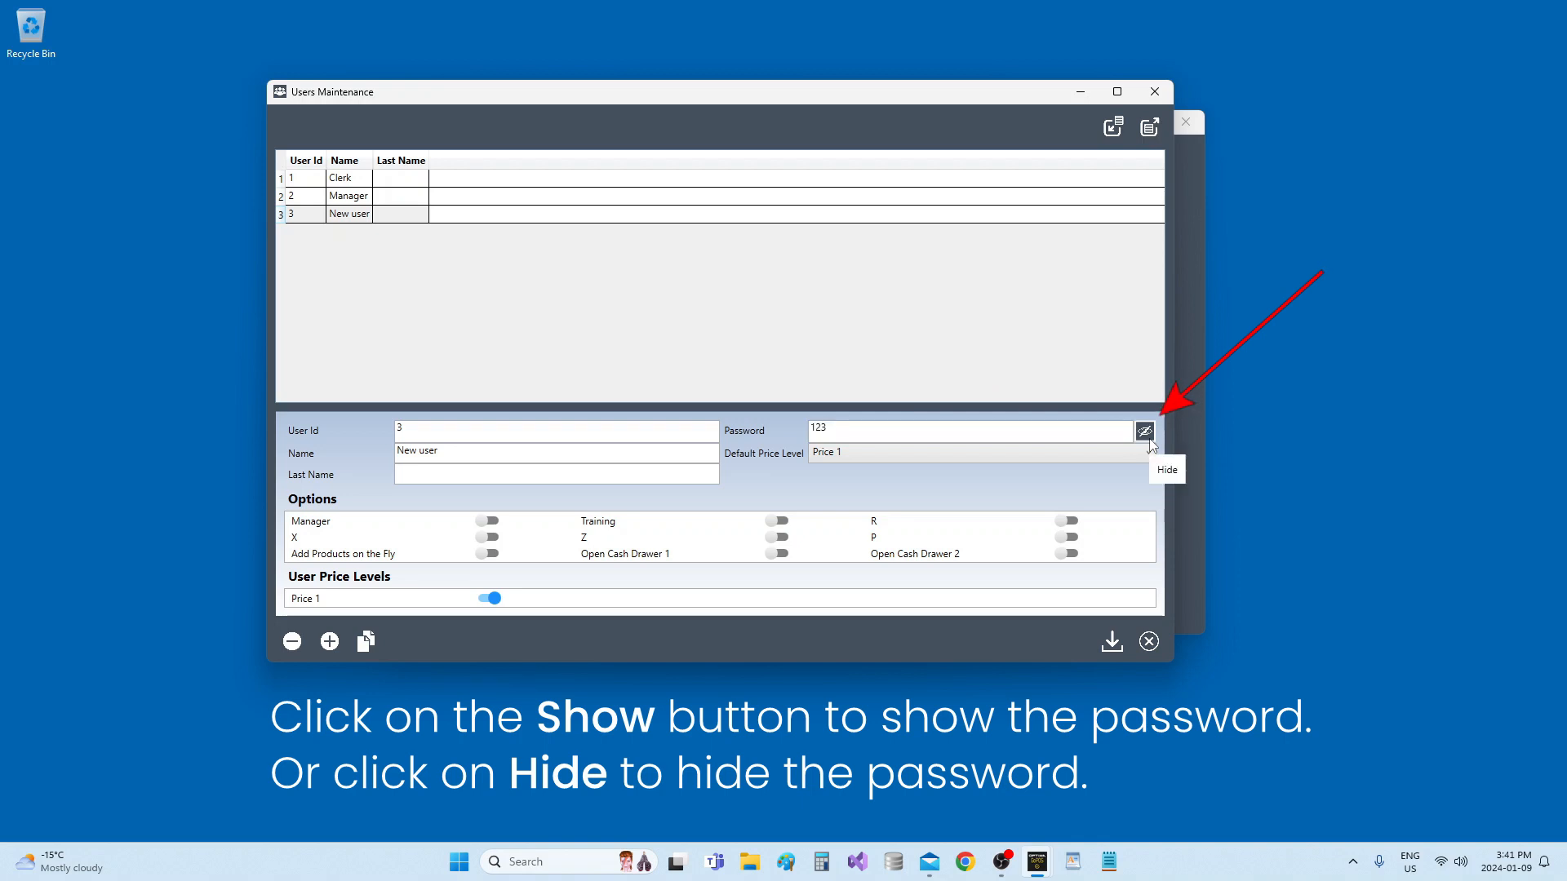
click(1149, 439)
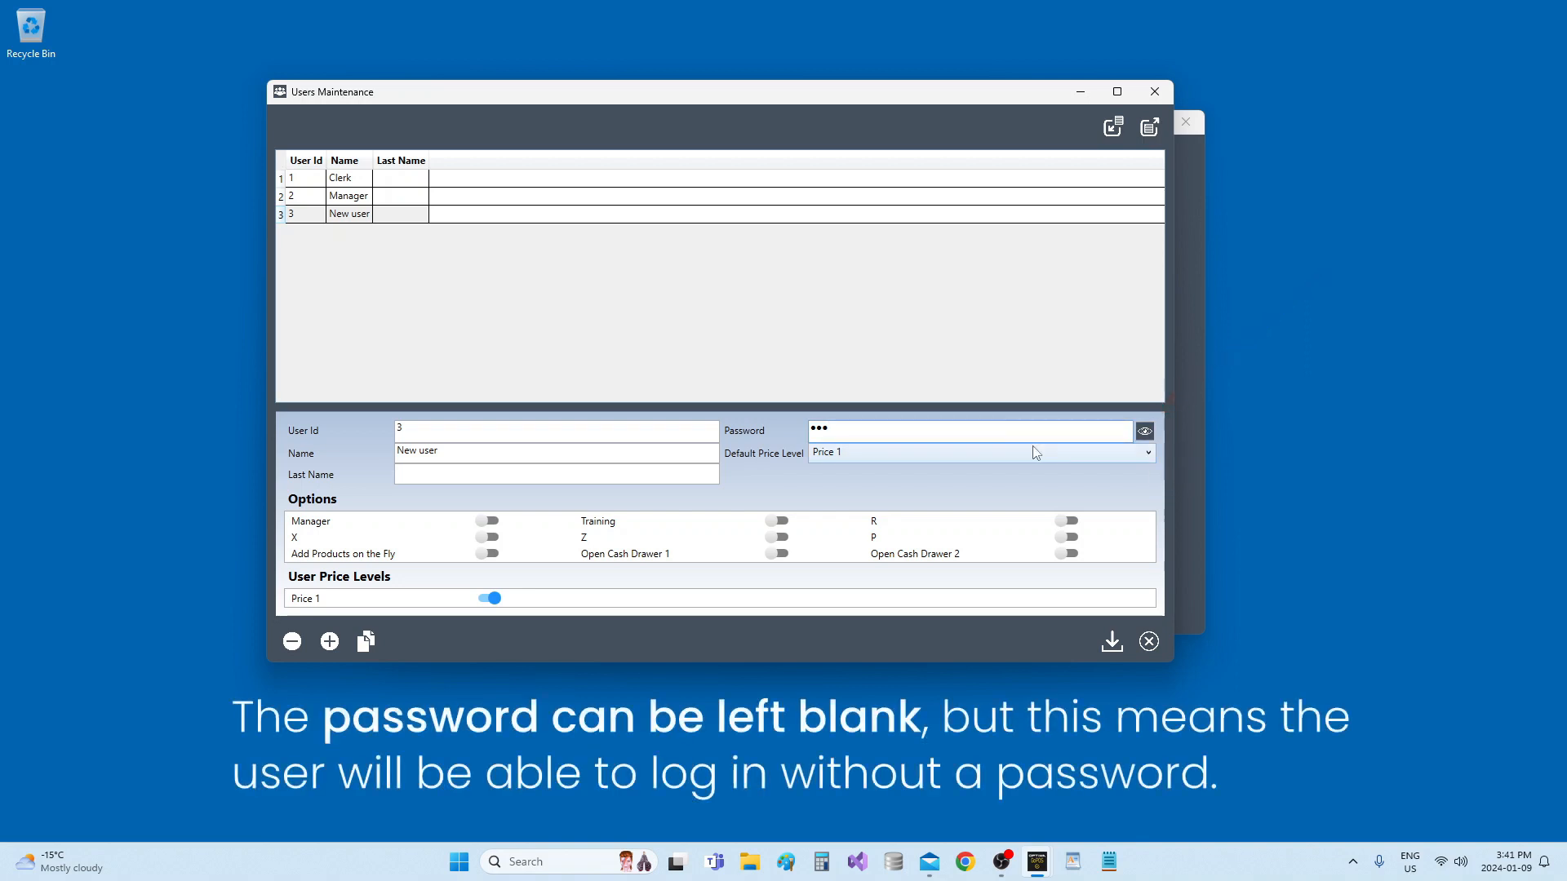
key(BackSpace)
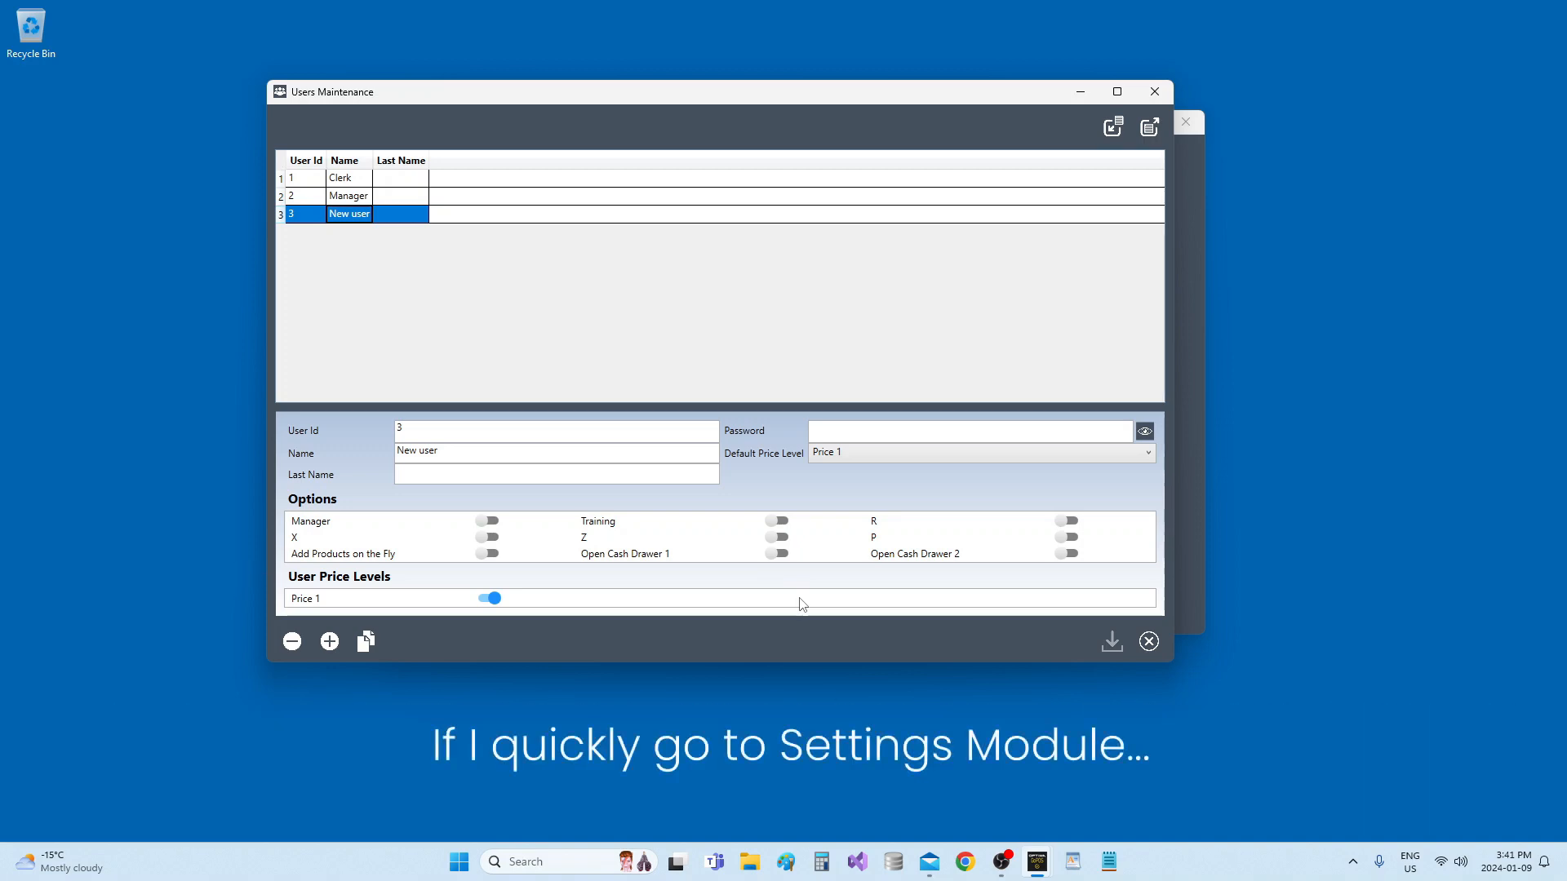
Change Price Level Quantity from 1 to 5 in Settings, save it, and return to Users Maintenance
click(1154, 91)
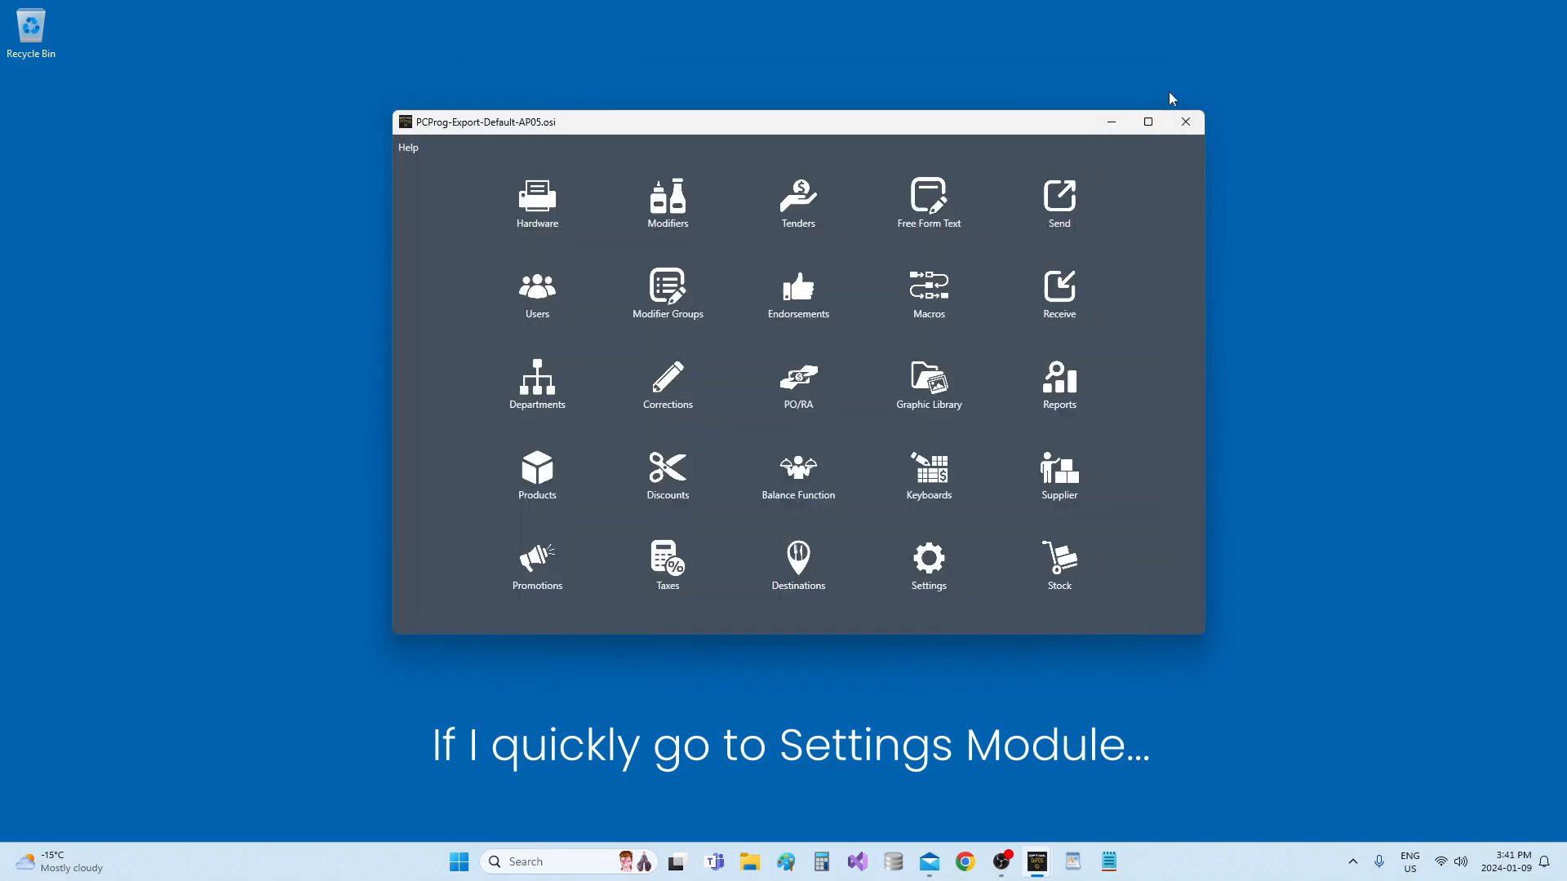
click(949, 563)
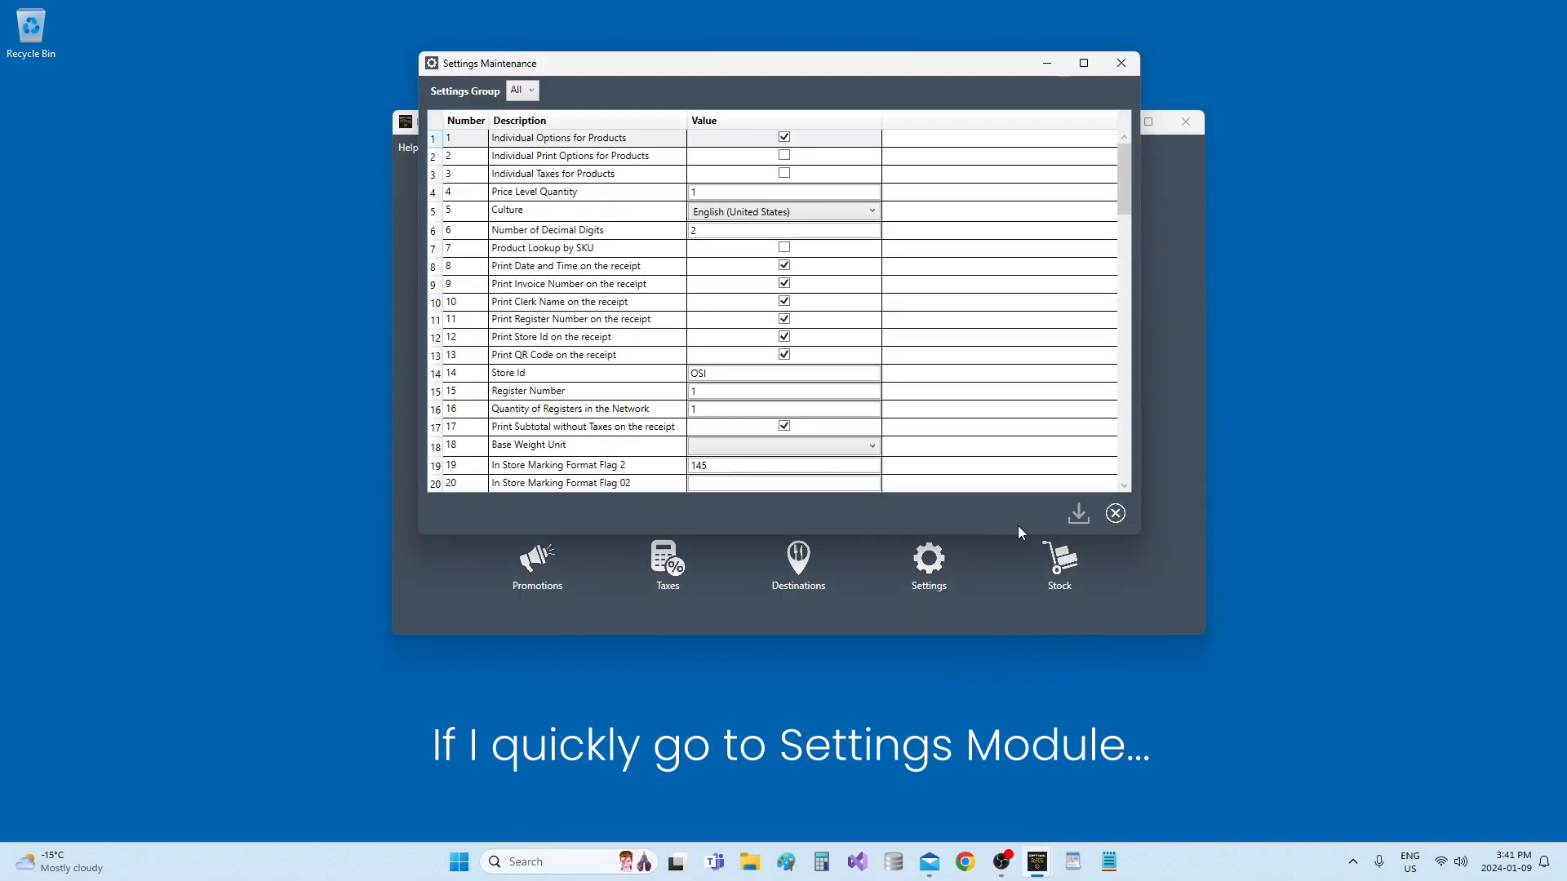
click(695, 192)
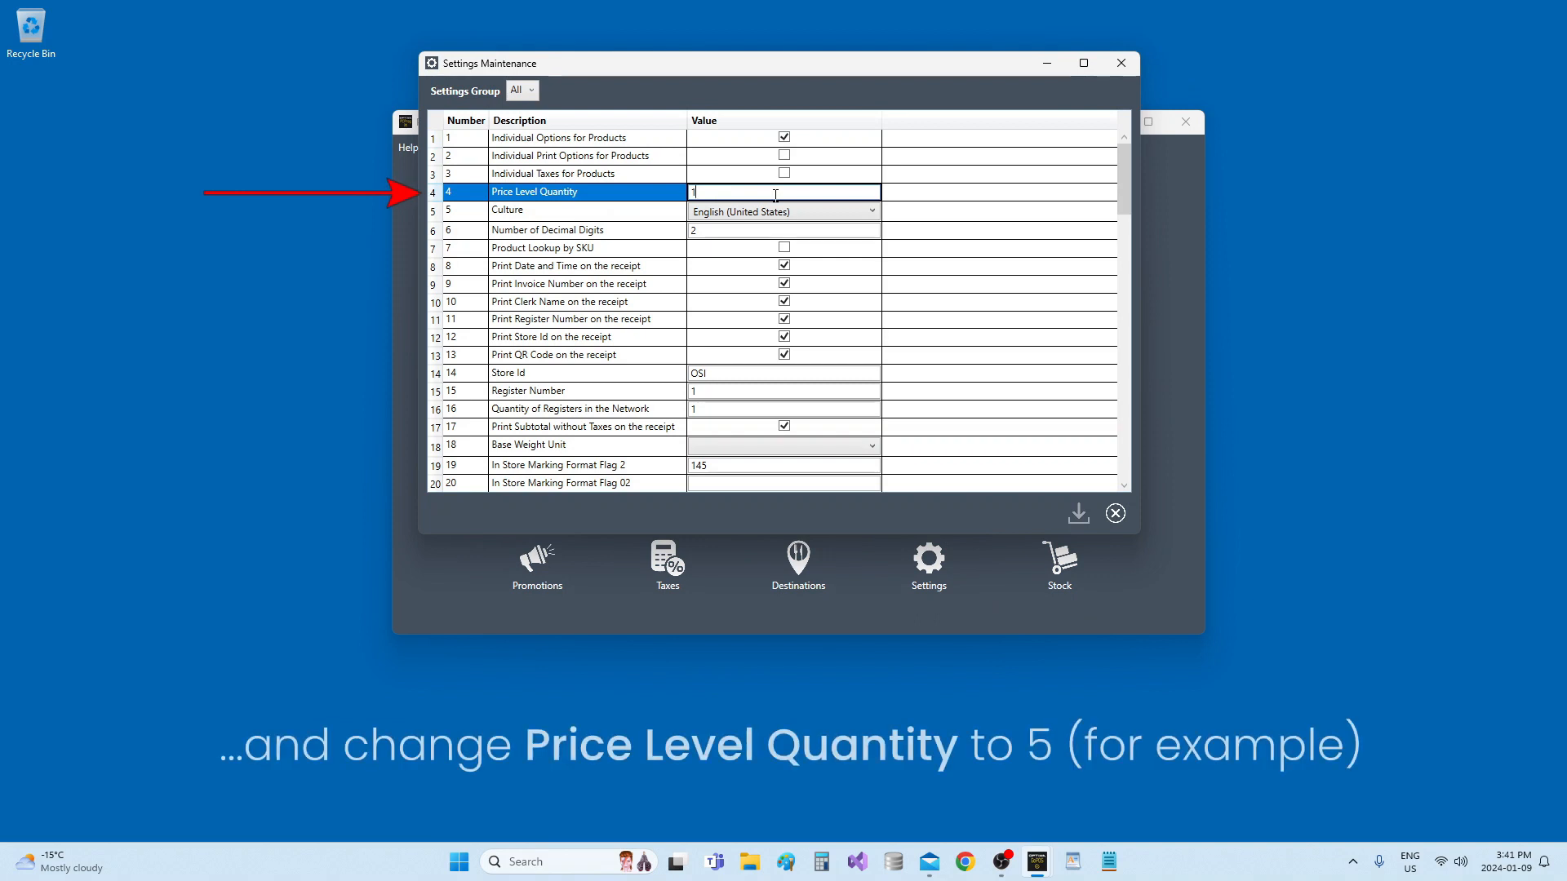
key(BackSpace)
text(5)
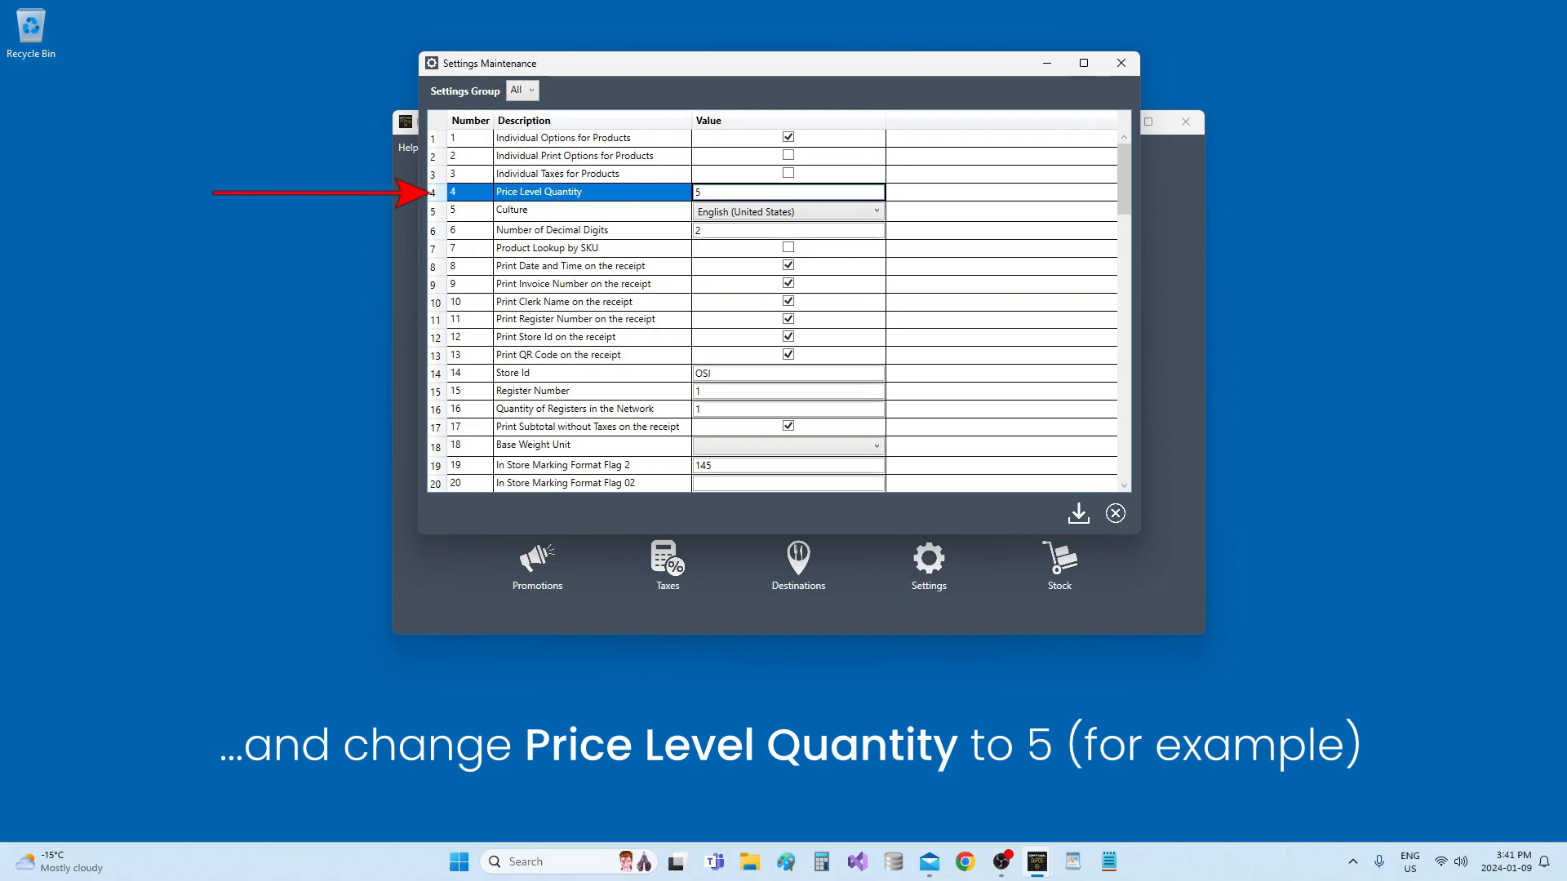
key(Return)
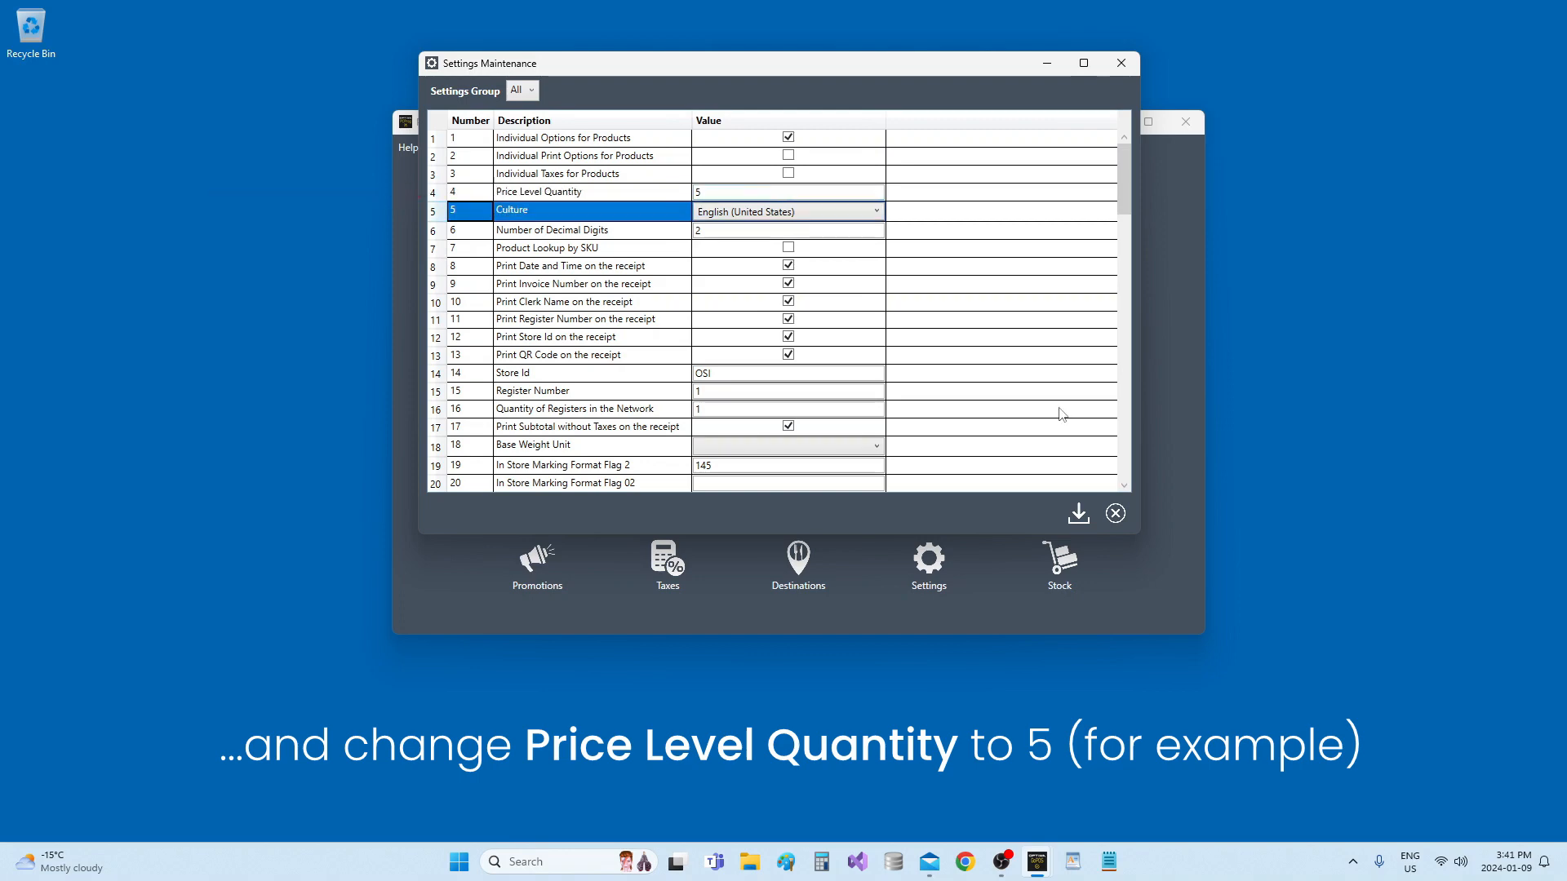
click(1083, 511)
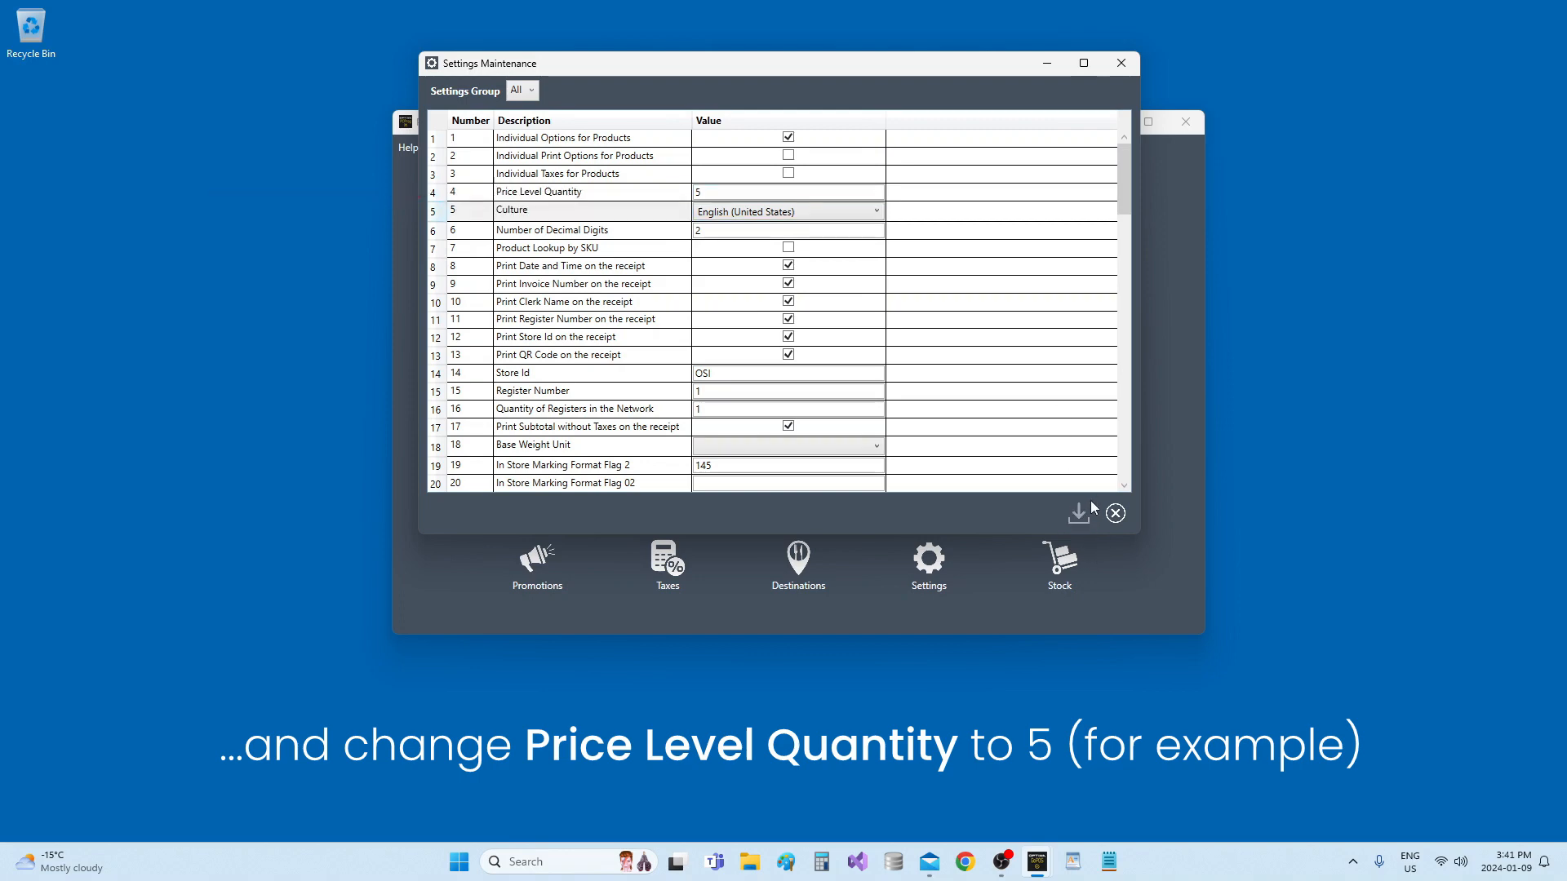
click(1121, 63)
click(526, 302)
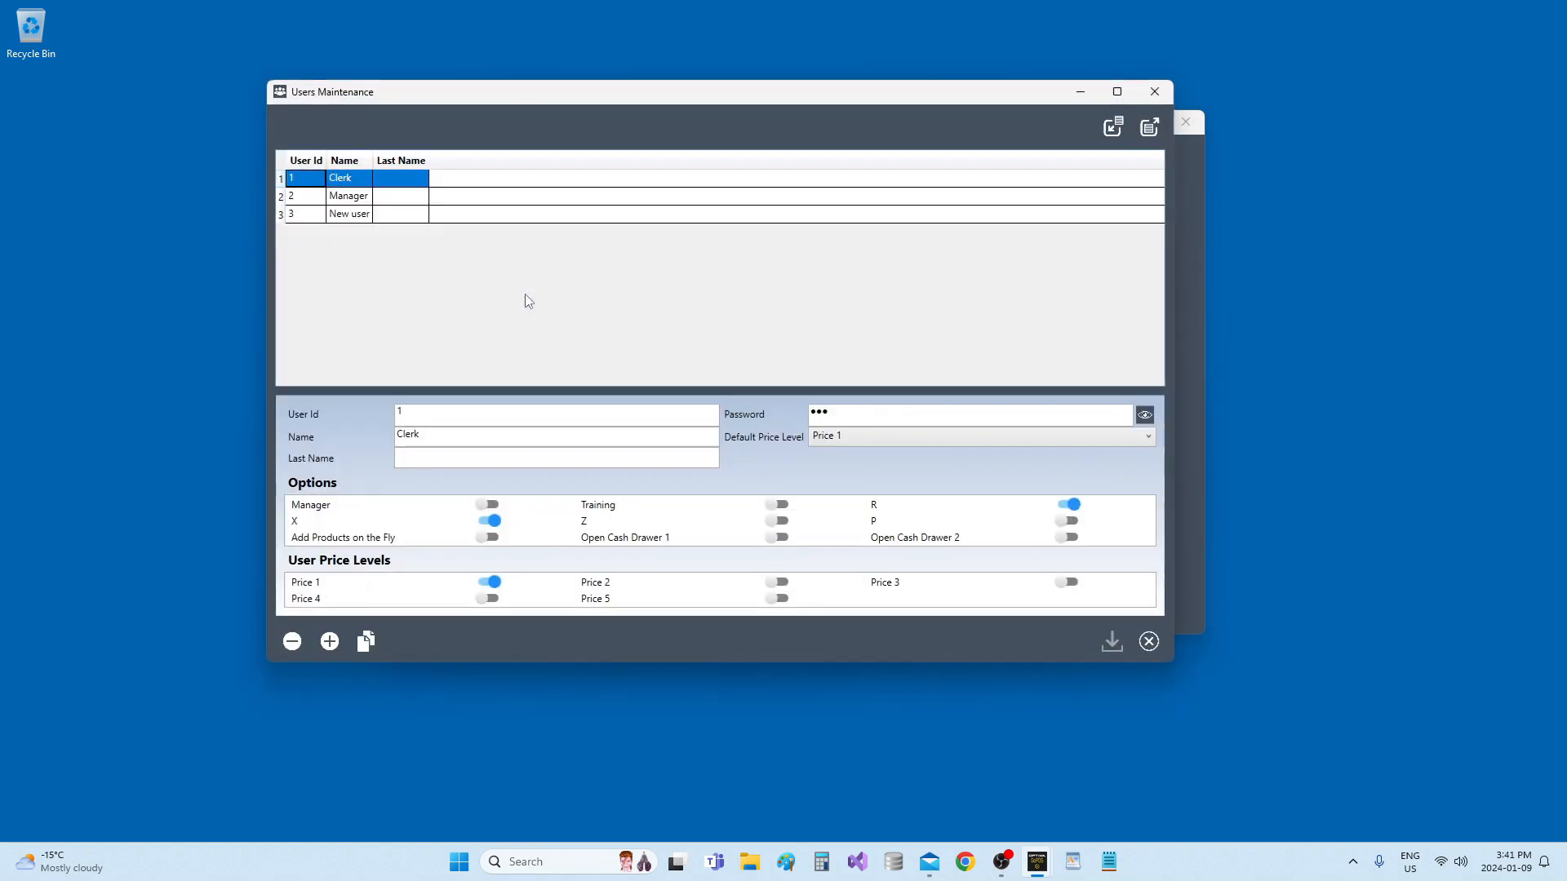
Select New user and enable Price 2, 3, 4 and 5, keeping Price 1 as the default
click(395, 217)
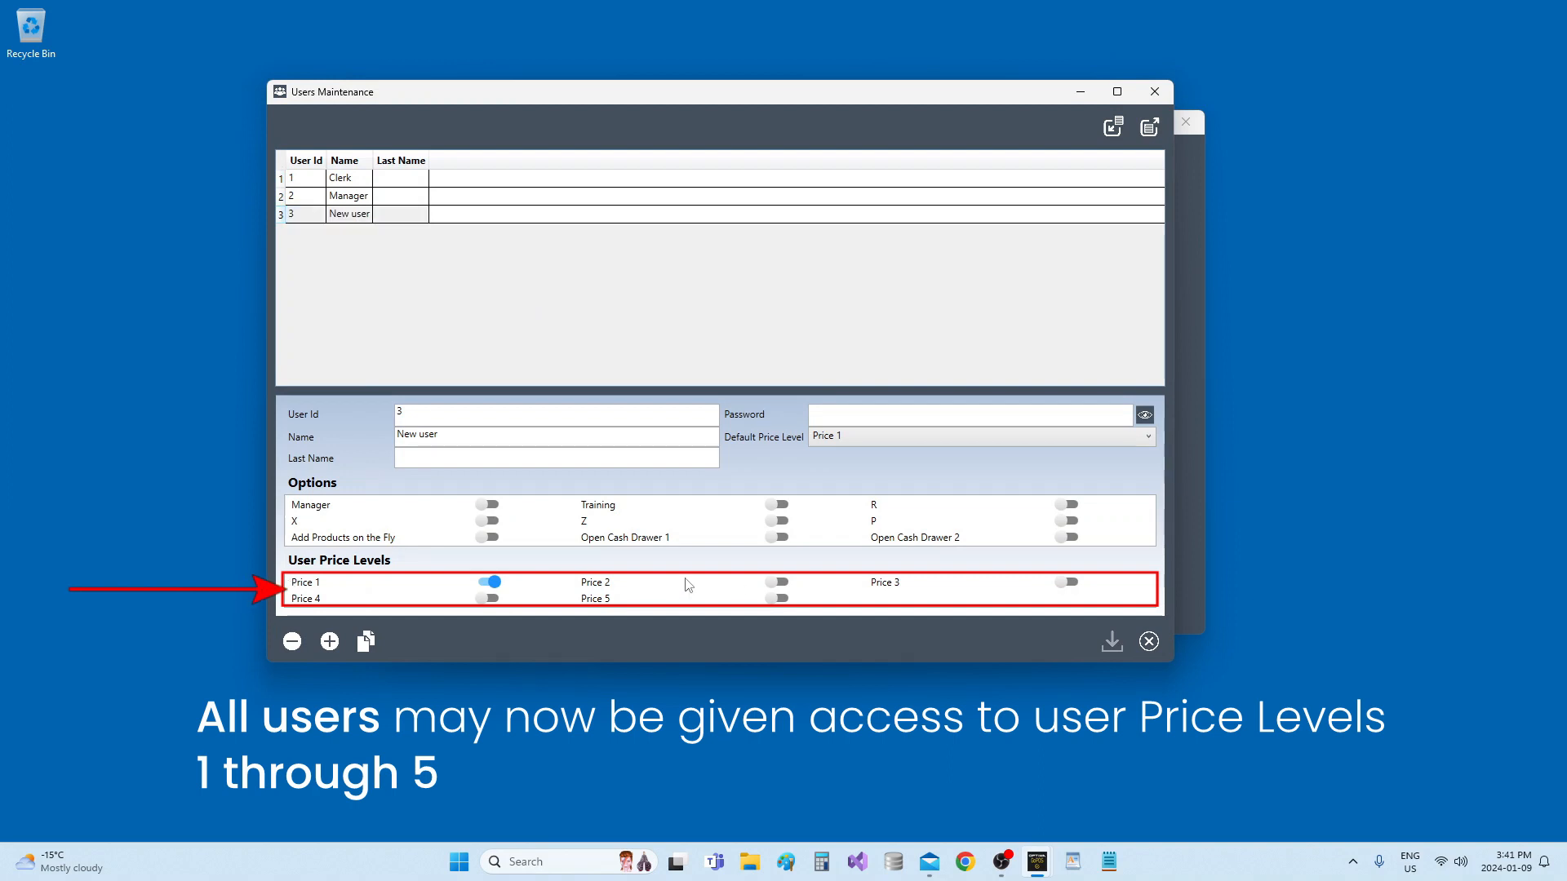
click(772, 584)
click(869, 584)
click(309, 600)
click(592, 599)
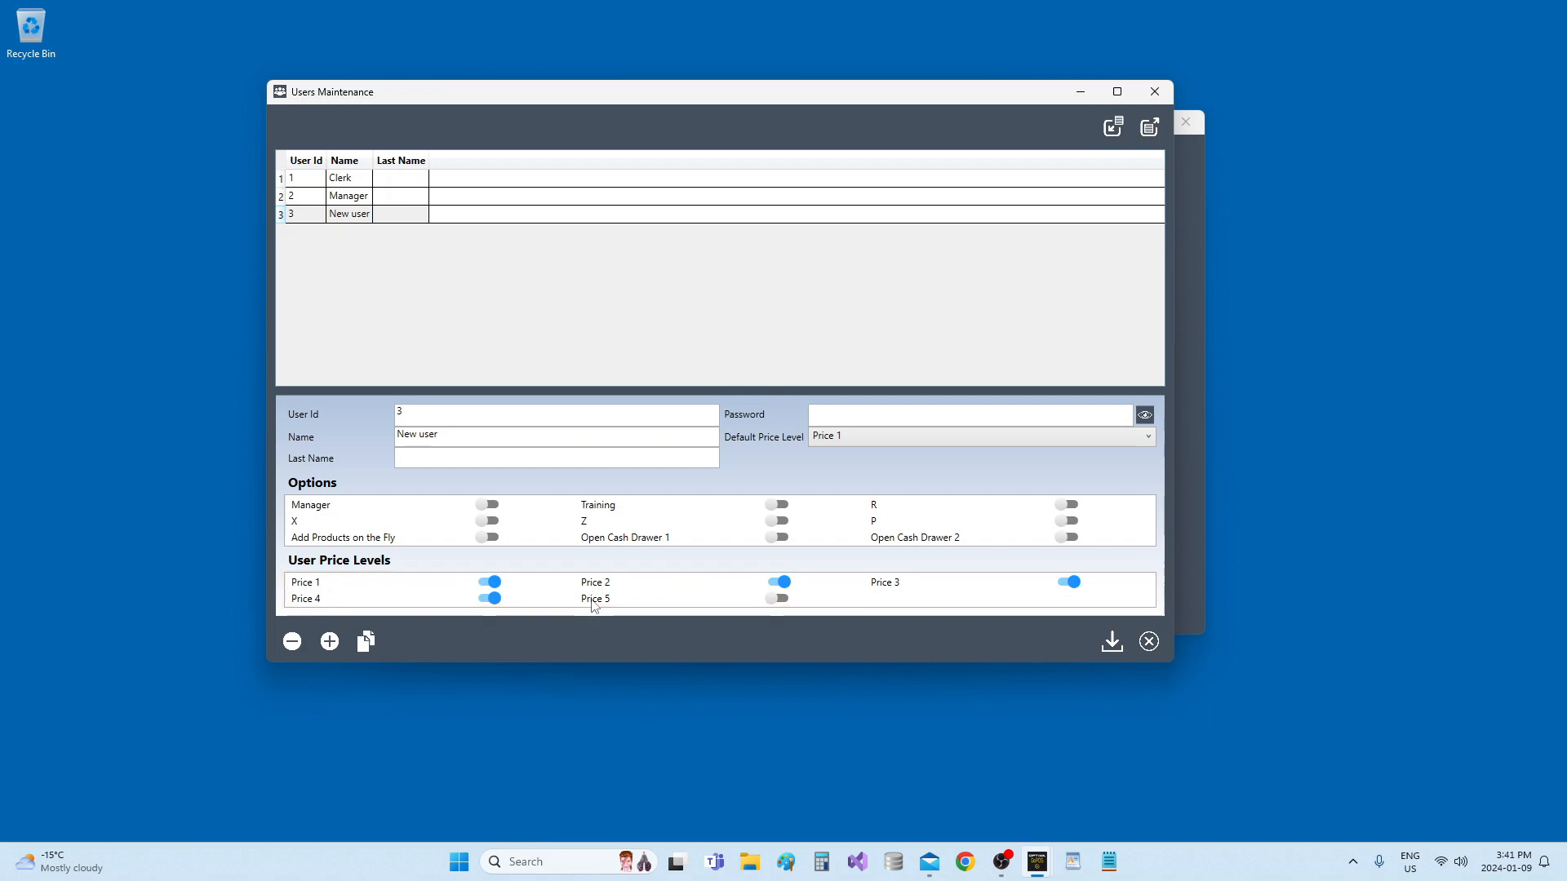
click(892, 441)
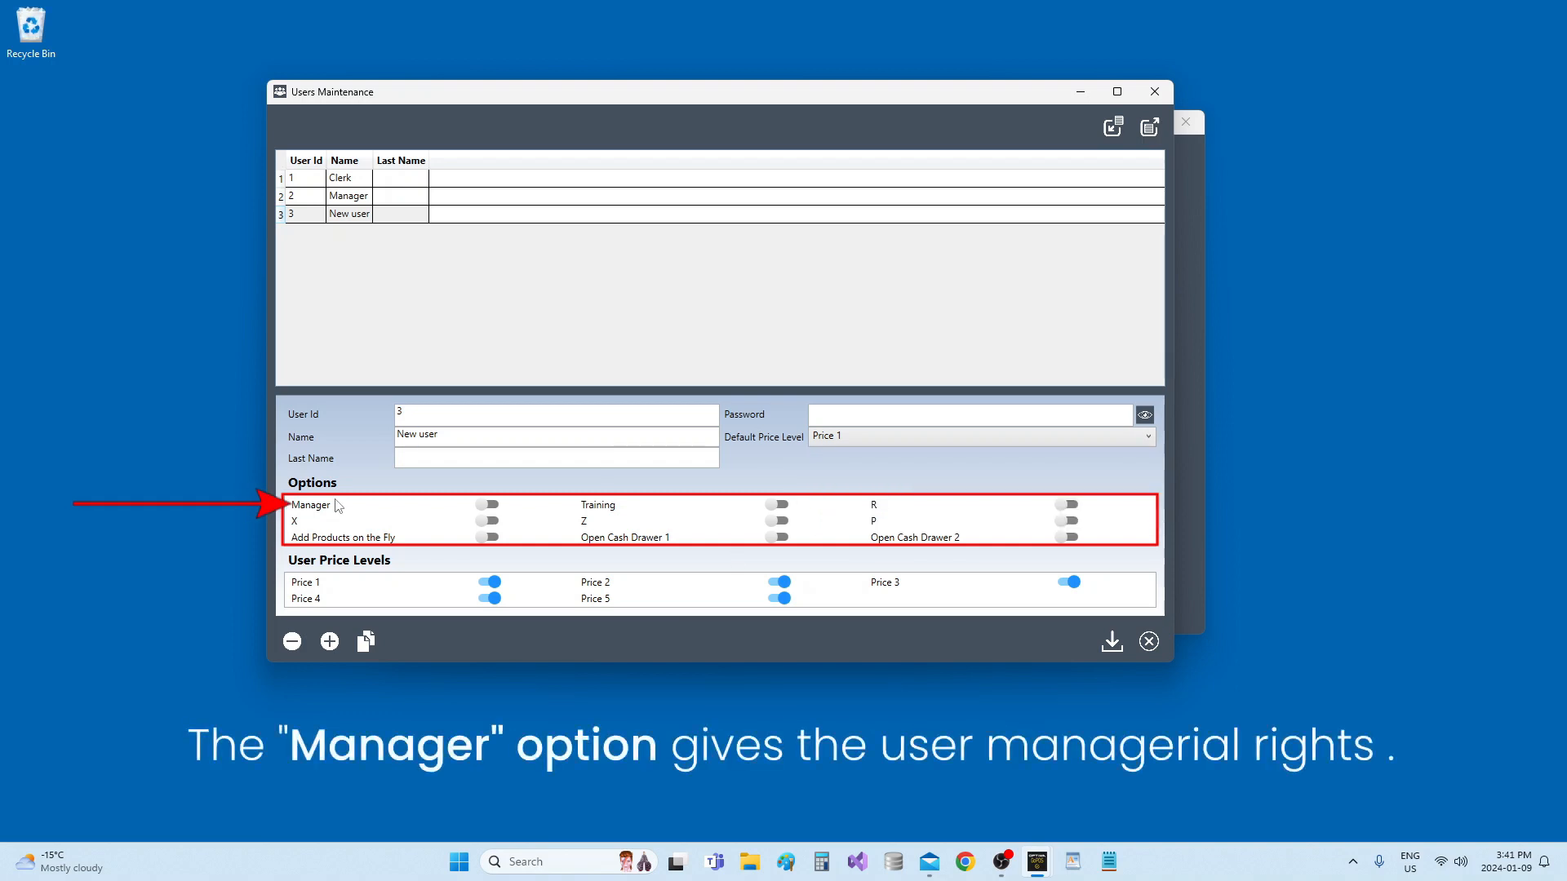
Switch on the Manager and Training options for user 3
click(488, 505)
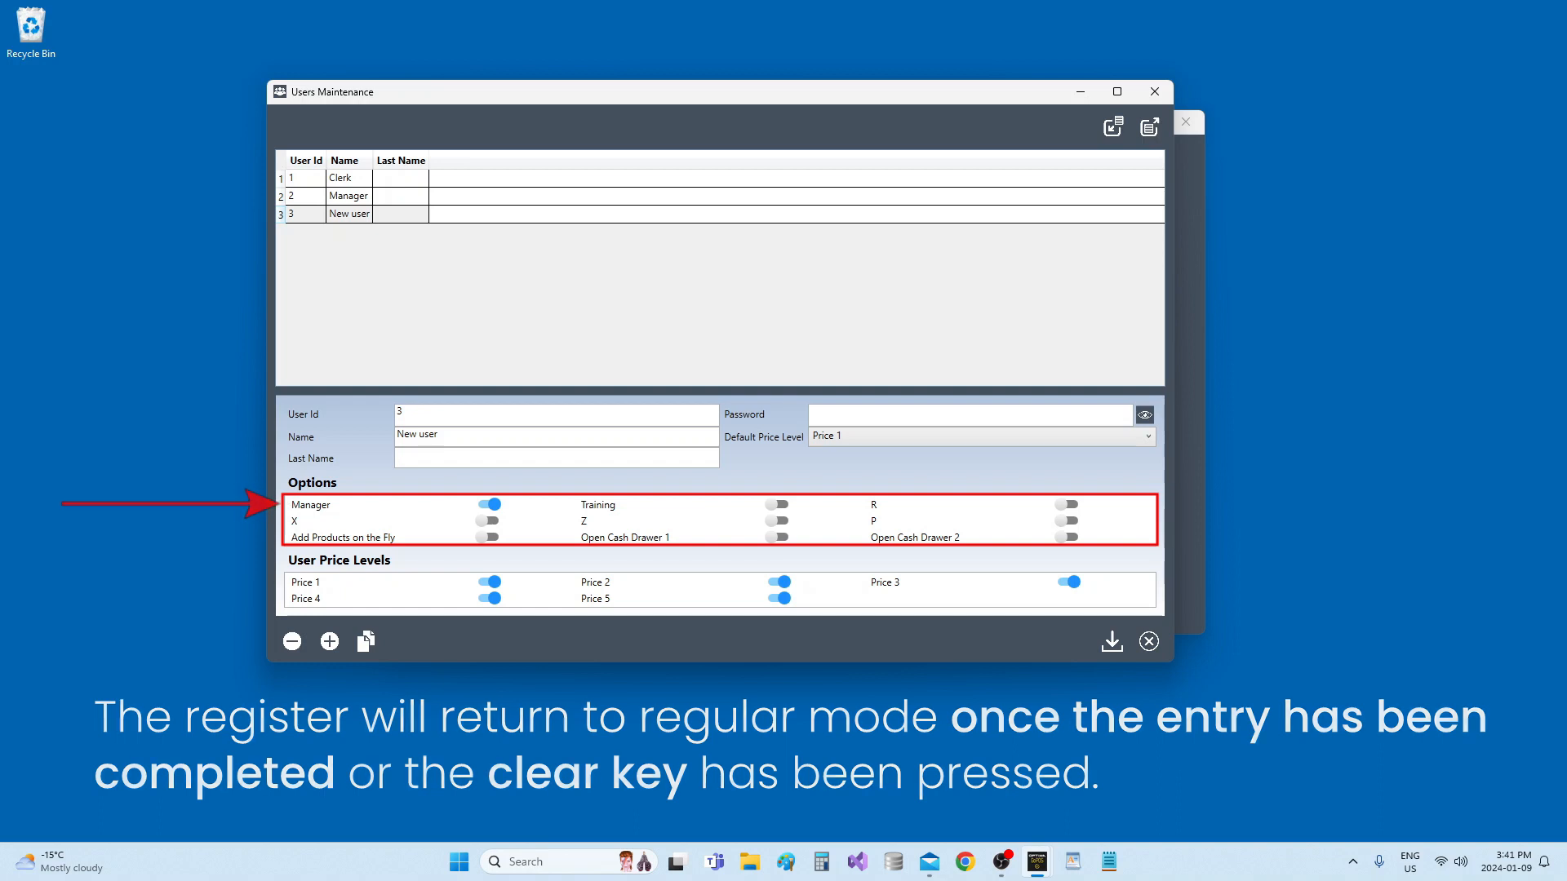
click(607, 504)
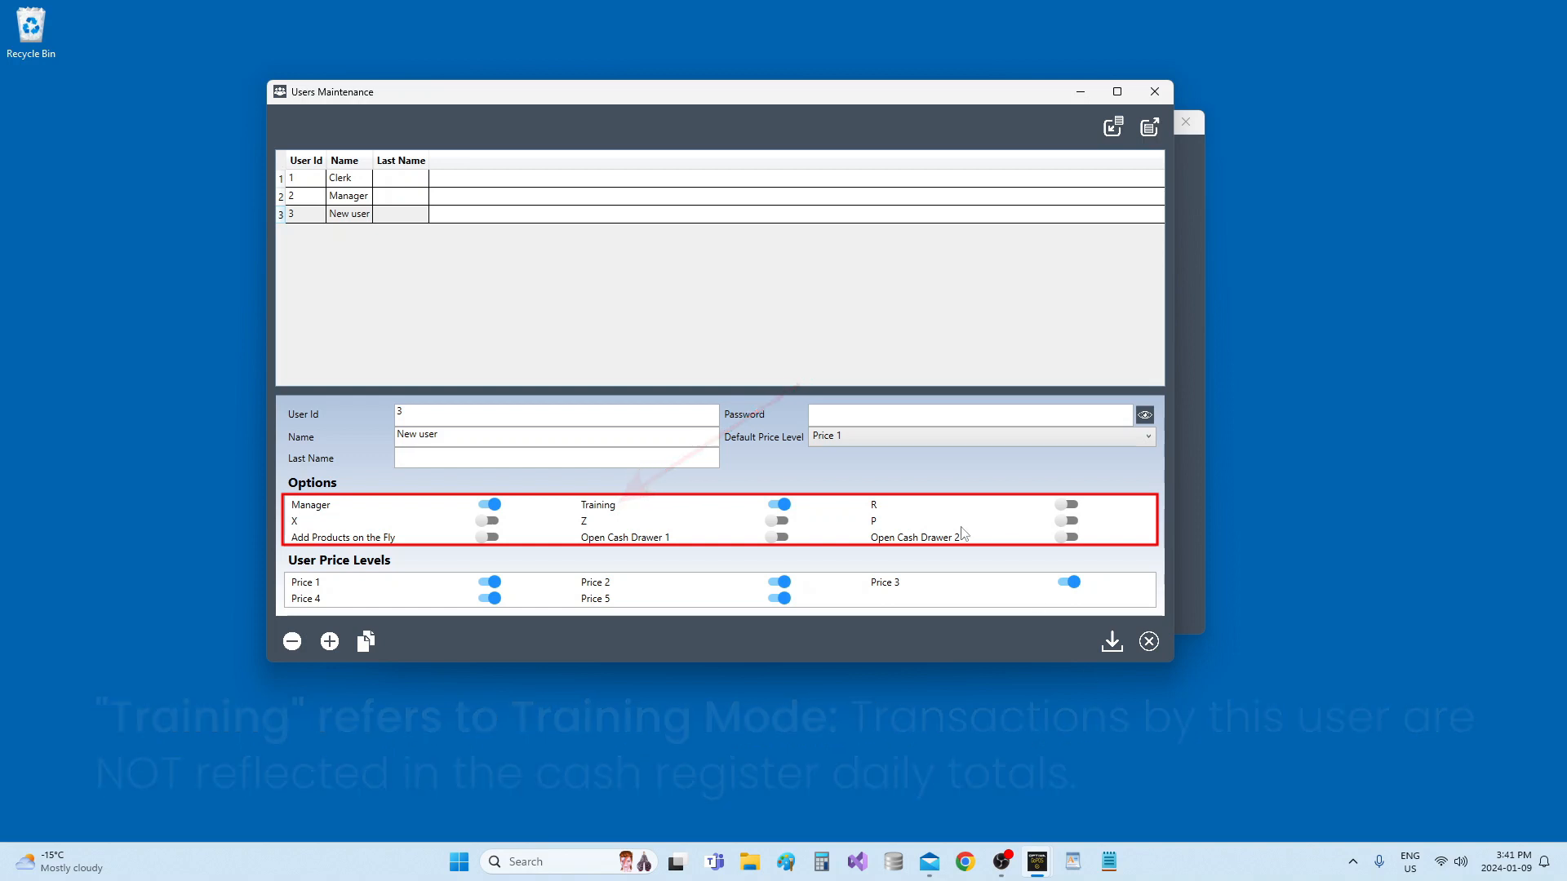
Switch on the R, X, Z and P options for user 3
click(876, 509)
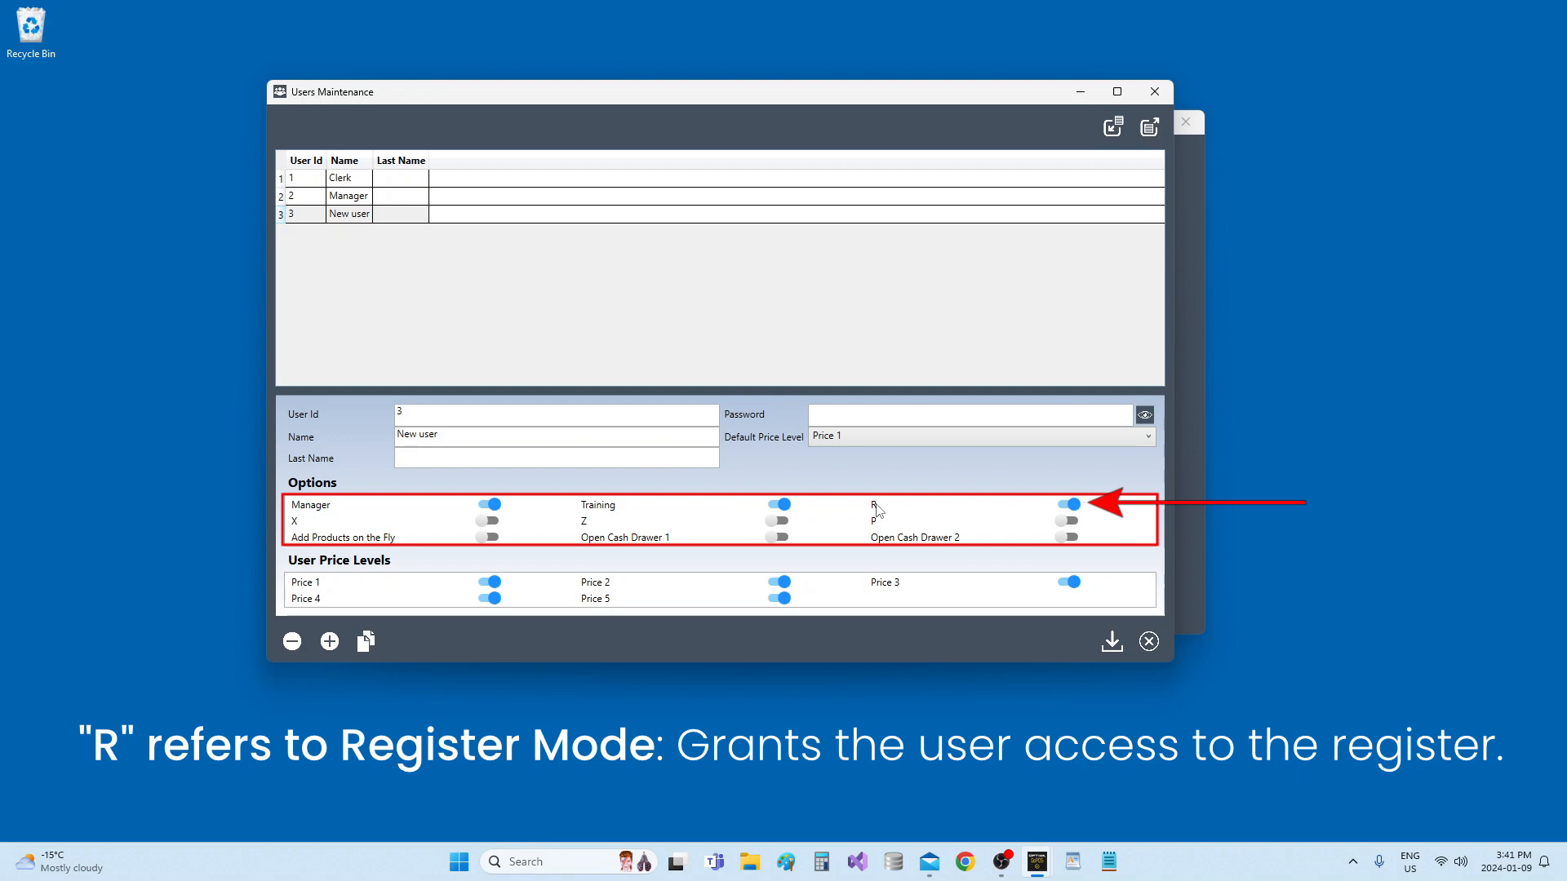
click(488, 522)
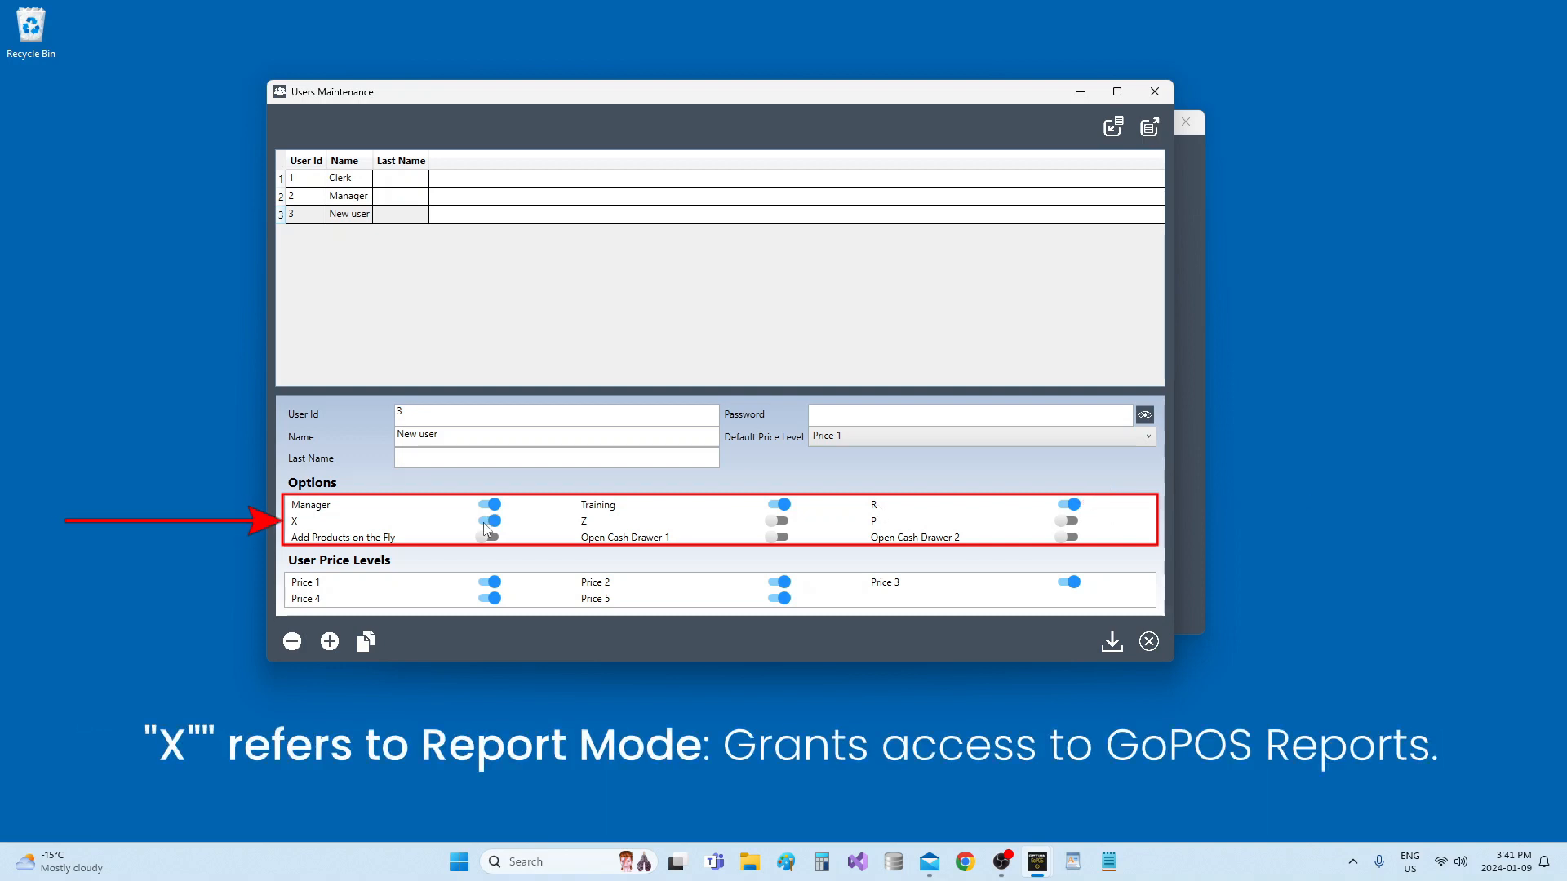
click(585, 527)
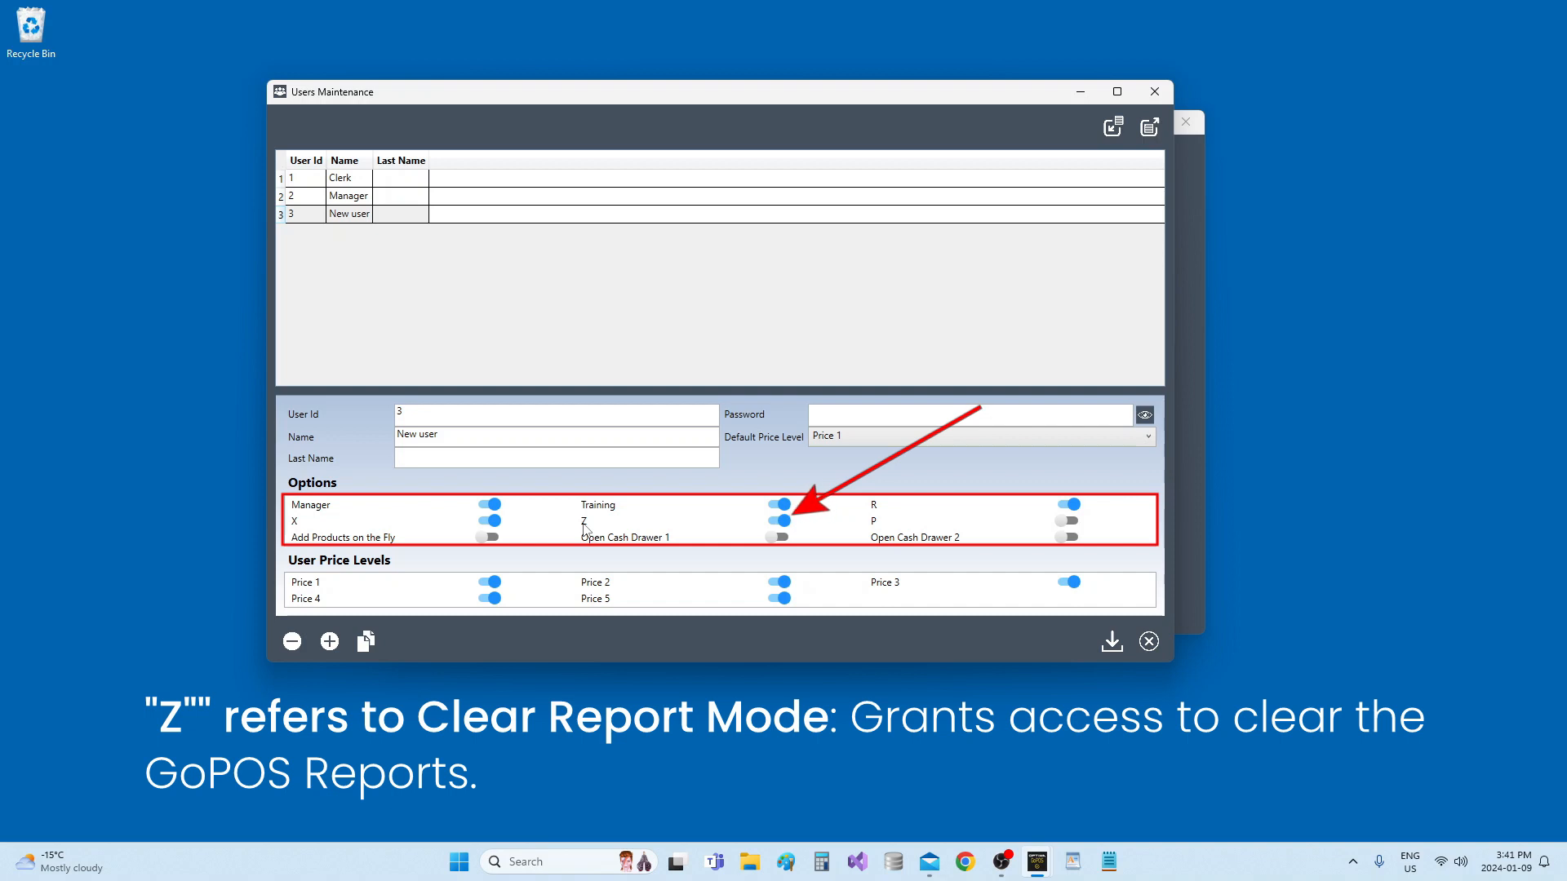
click(874, 522)
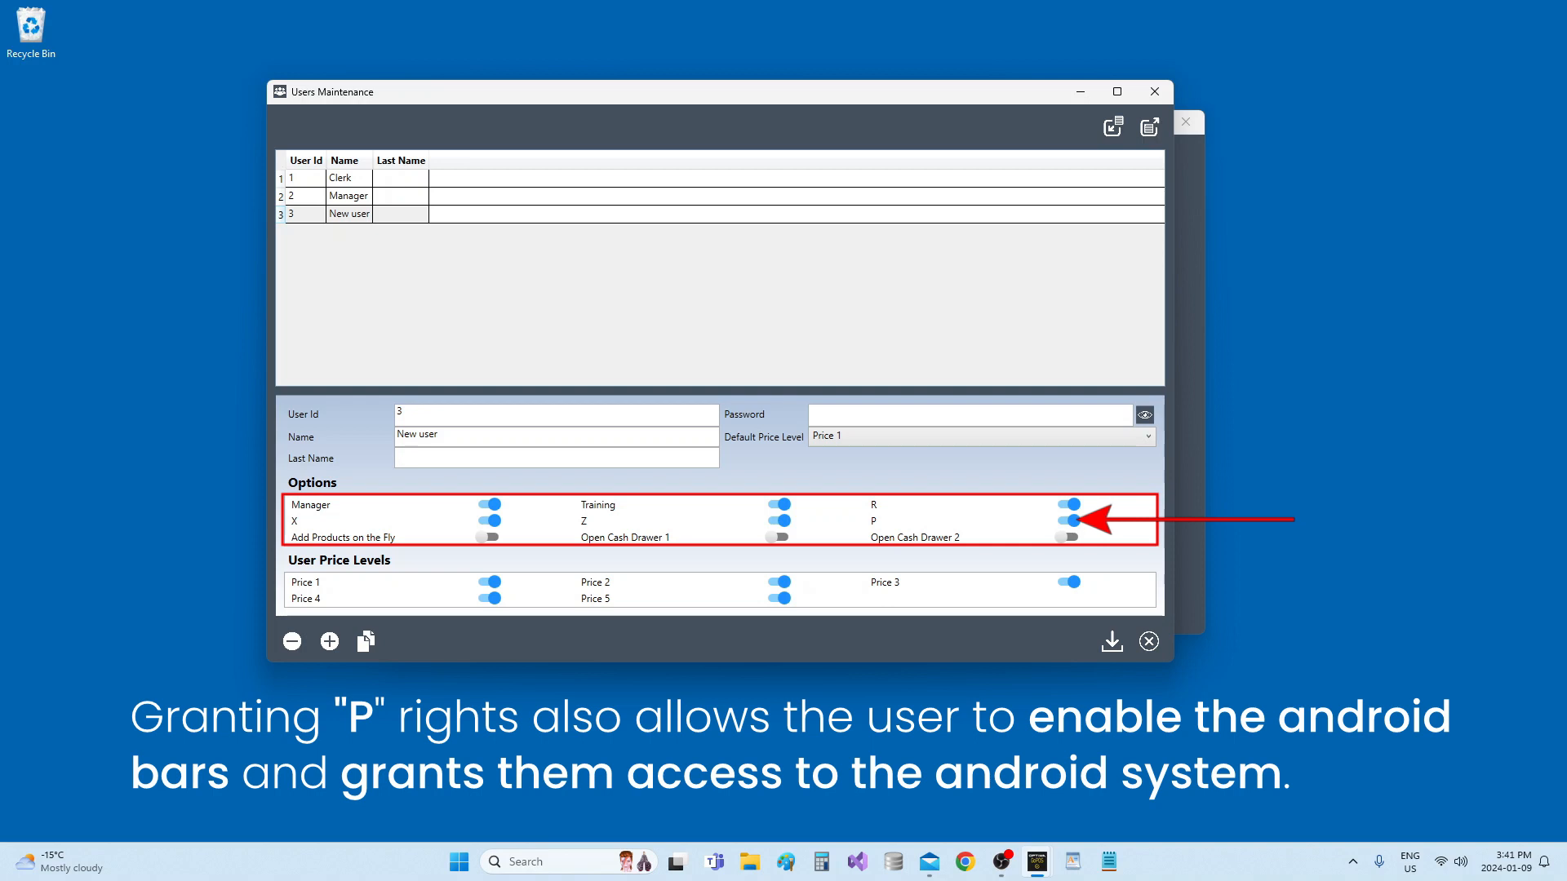
Enable Add Products on the Fly and Open Cash Drawer 1 and 2, then close Users Maintenance and answer the save prompt
click(346, 540)
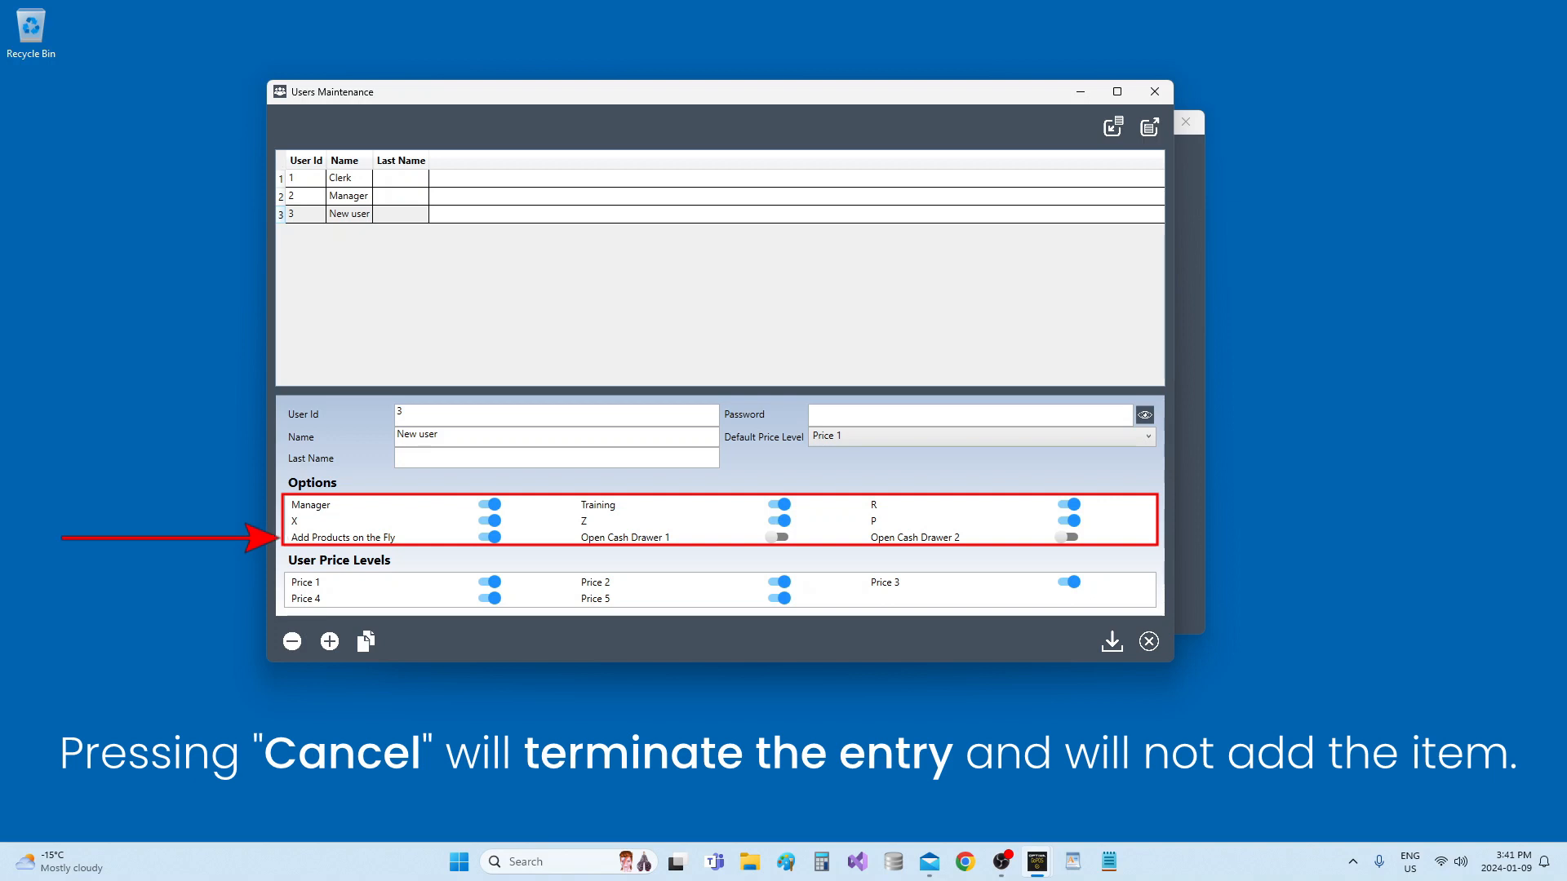
click(640, 540)
click(905, 540)
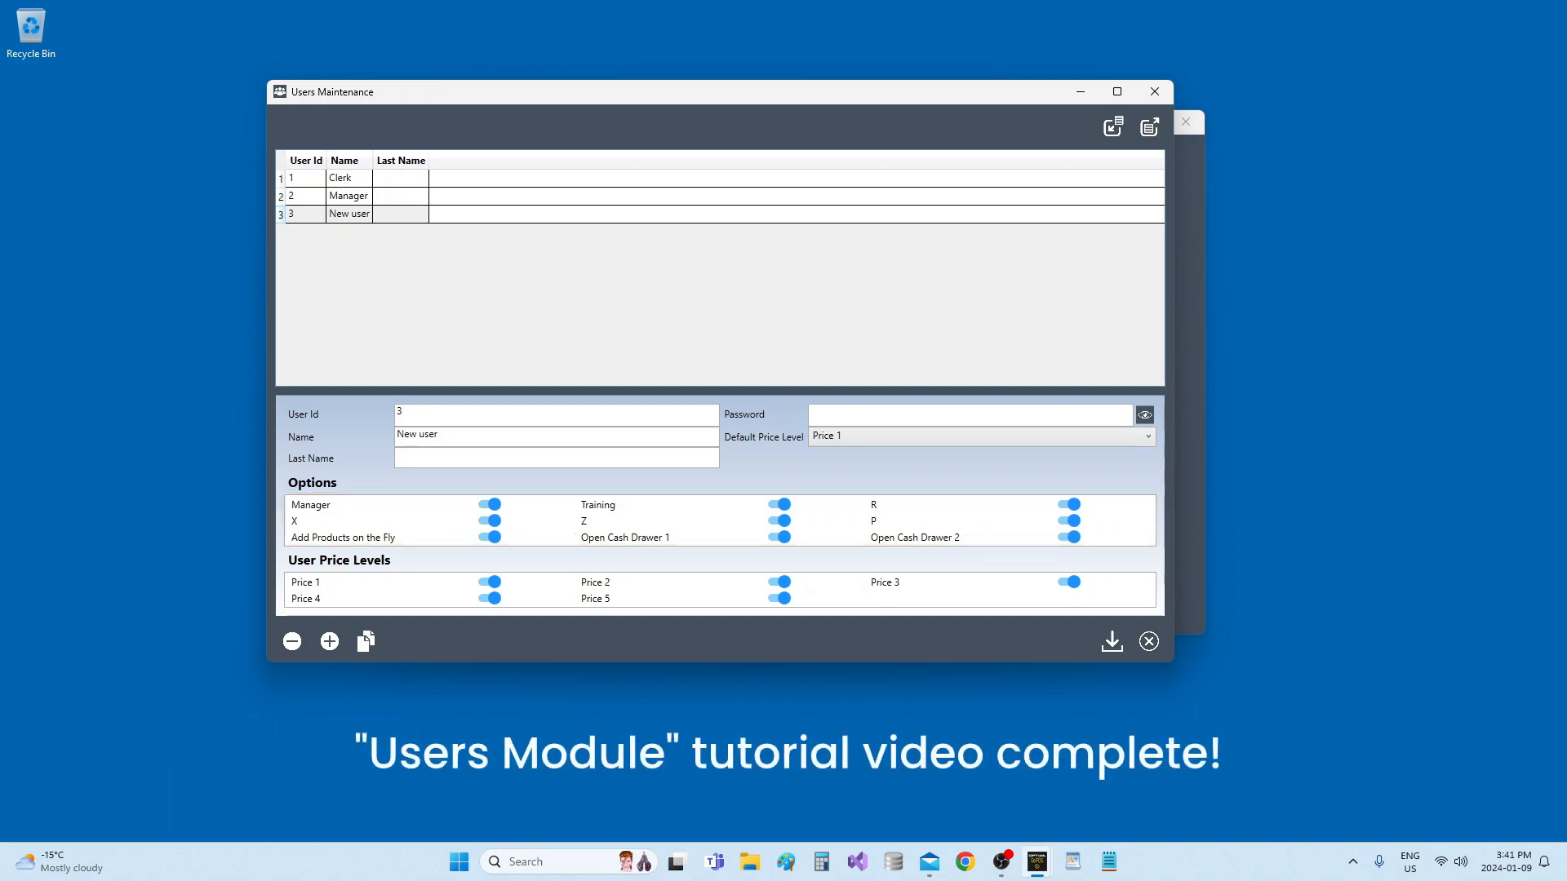
click(1155, 91)
click(789, 483)
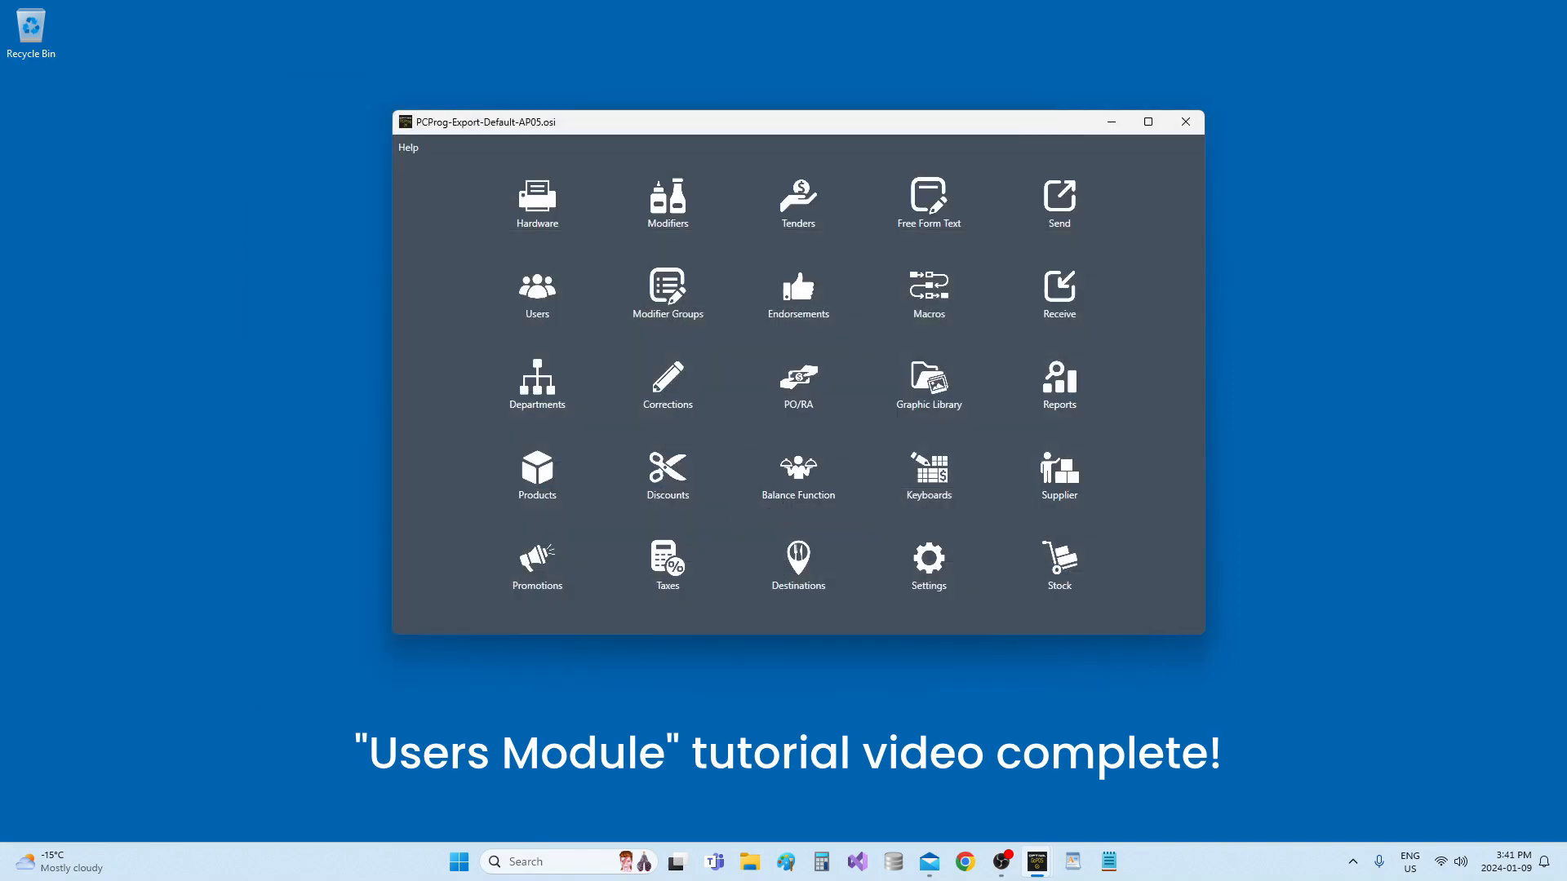